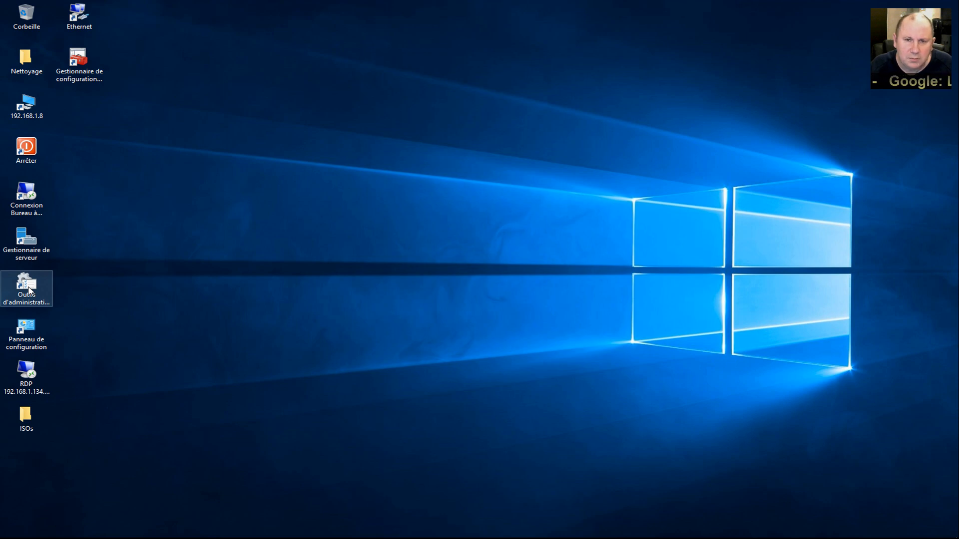
- Open Server Manager and review the AD DS, DNS, IIS and WSUS role pages, ending back on the dashboard
left_click(29, 289)
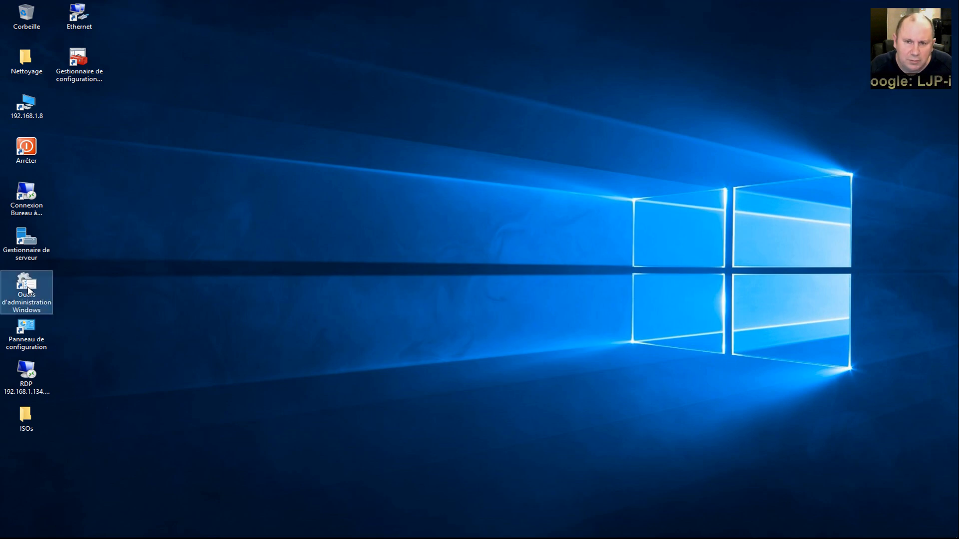
left_click(21, 236)
double_click(22, 236)
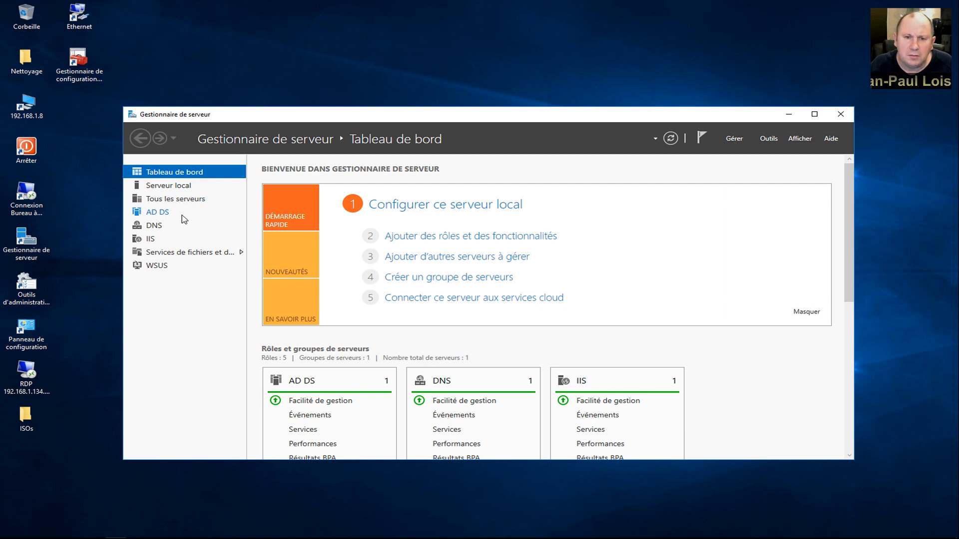
left_click(156, 212)
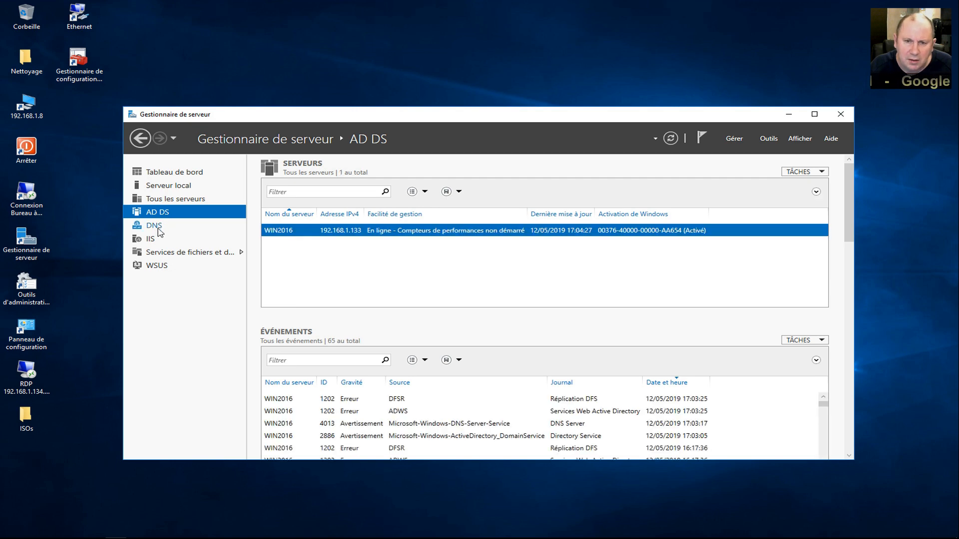
left_click(158, 228)
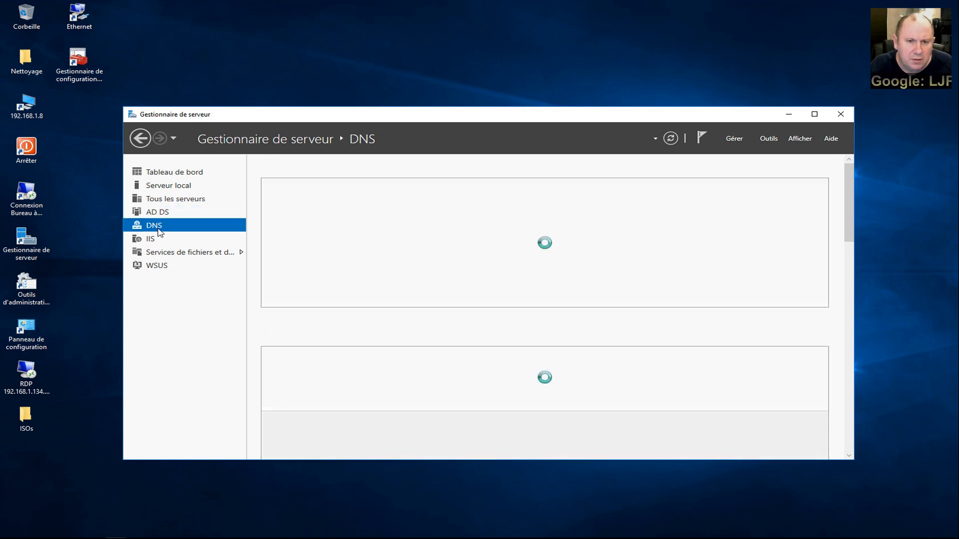
left_click(152, 240)
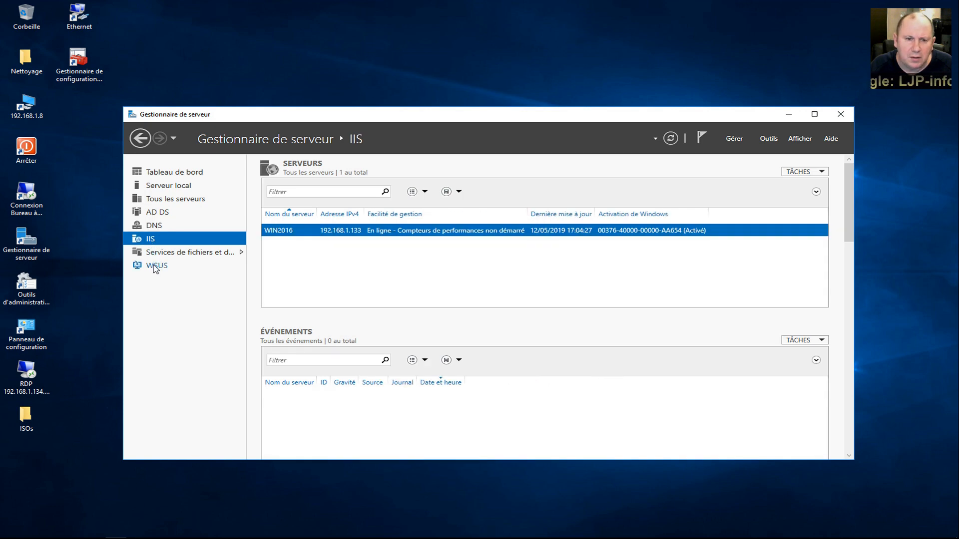
left_click(157, 267)
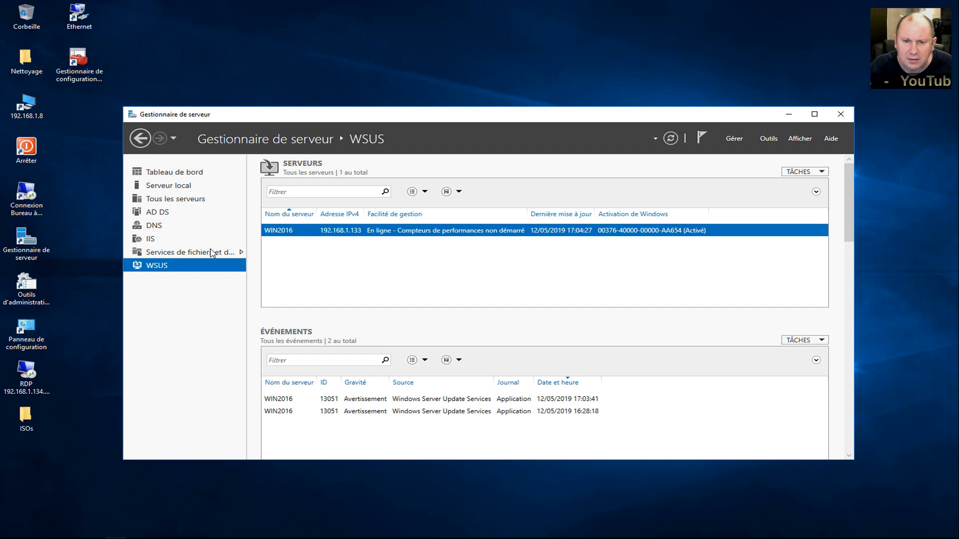
left_click(183, 173)
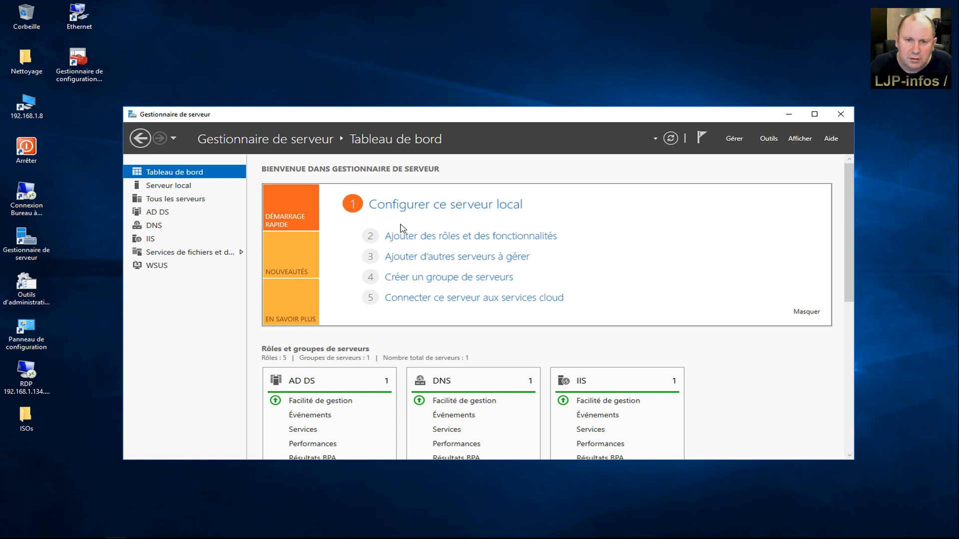
- Start adding roles and features as a role-based installation, review the server roles and continue to the features list
left_click(455, 238)
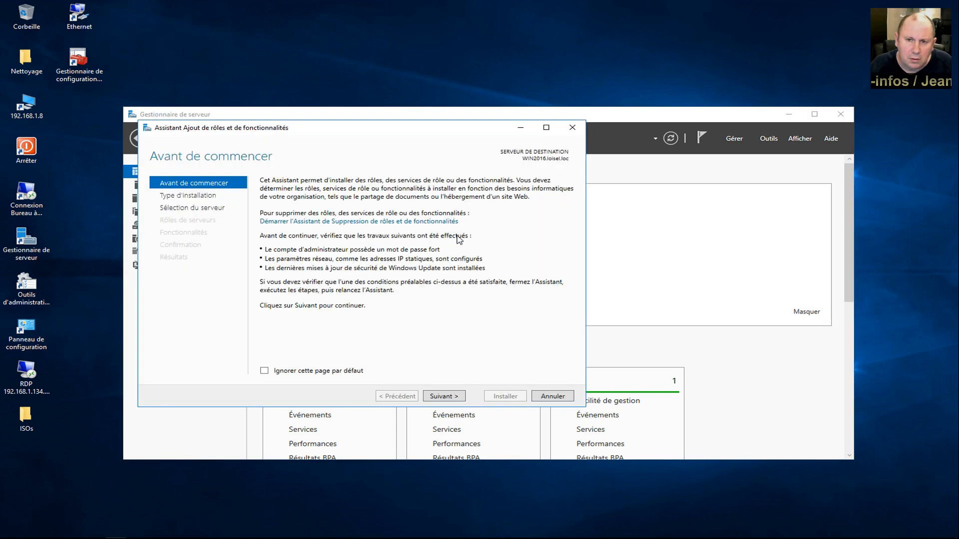
left_click(449, 398)
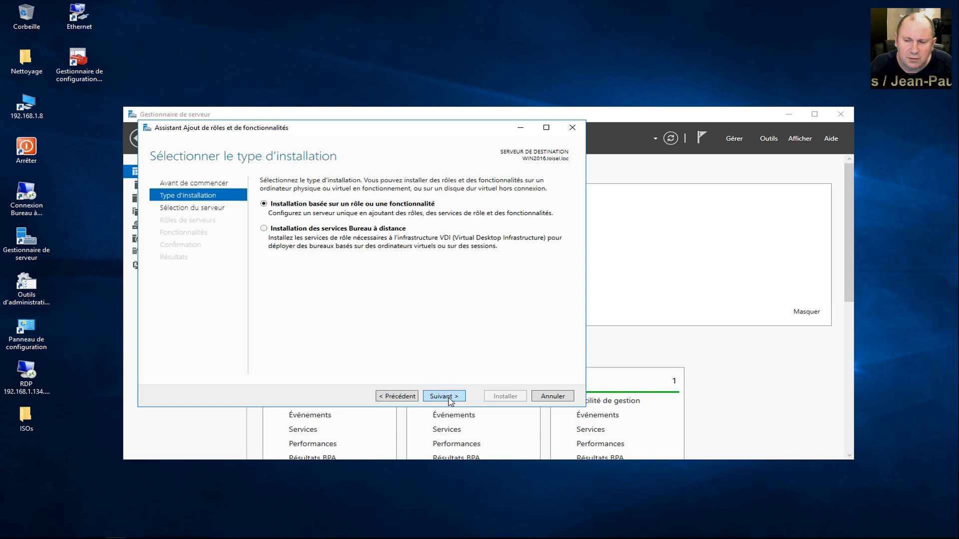
left_click(450, 398)
left_click(449, 398)
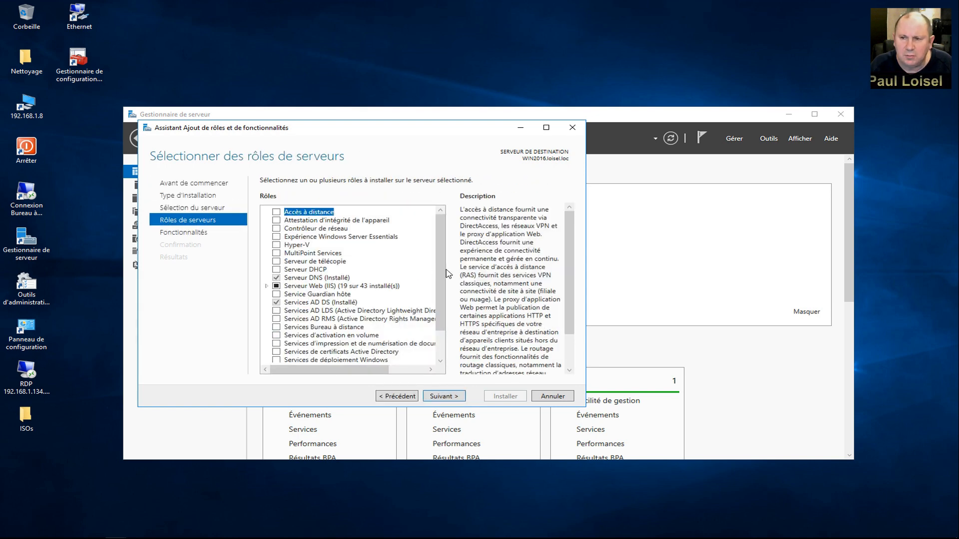
scroll(444, 285, "down", 2)
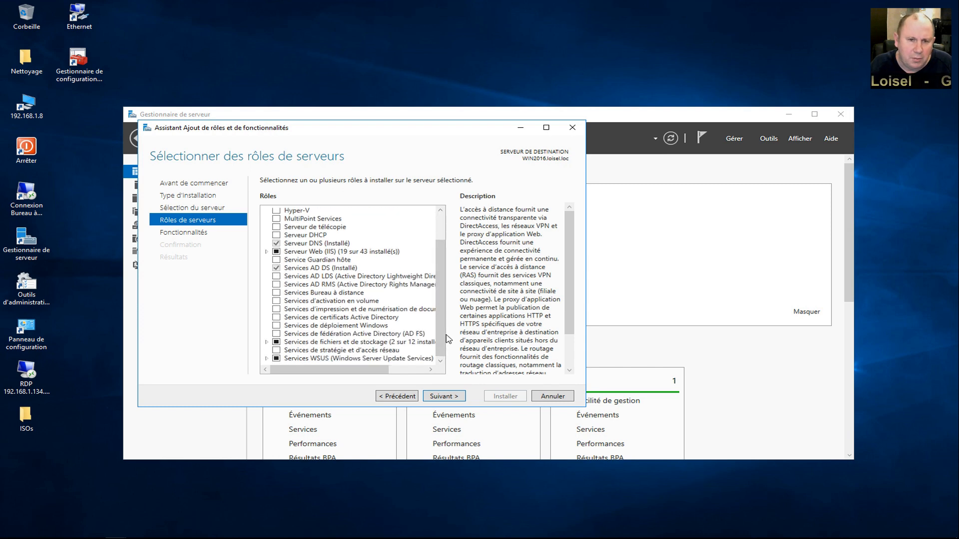
left_click(439, 397)
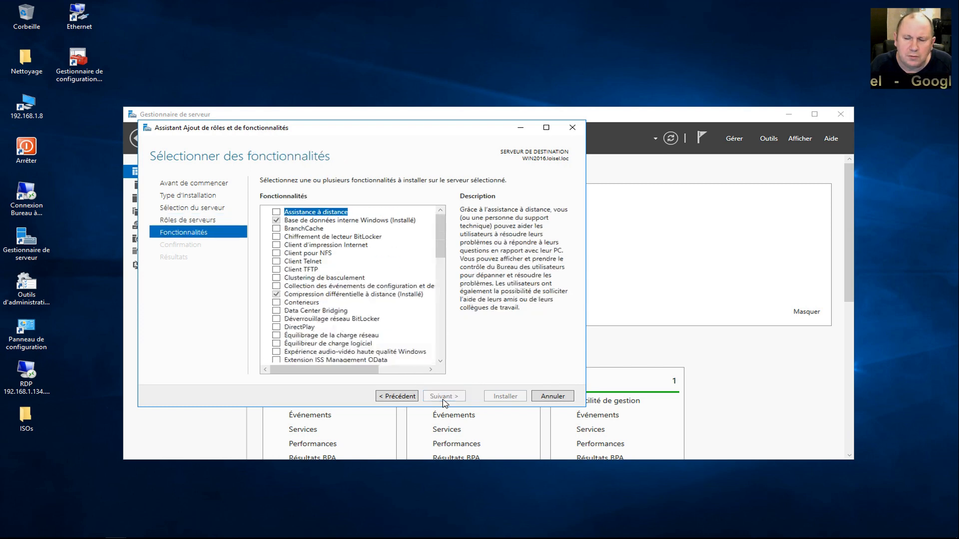
- Check the Remote Differential Compression, .NET Framework 3.5 and BITS features, then cancel the wizard and close Server Manager
left_click(352, 297)
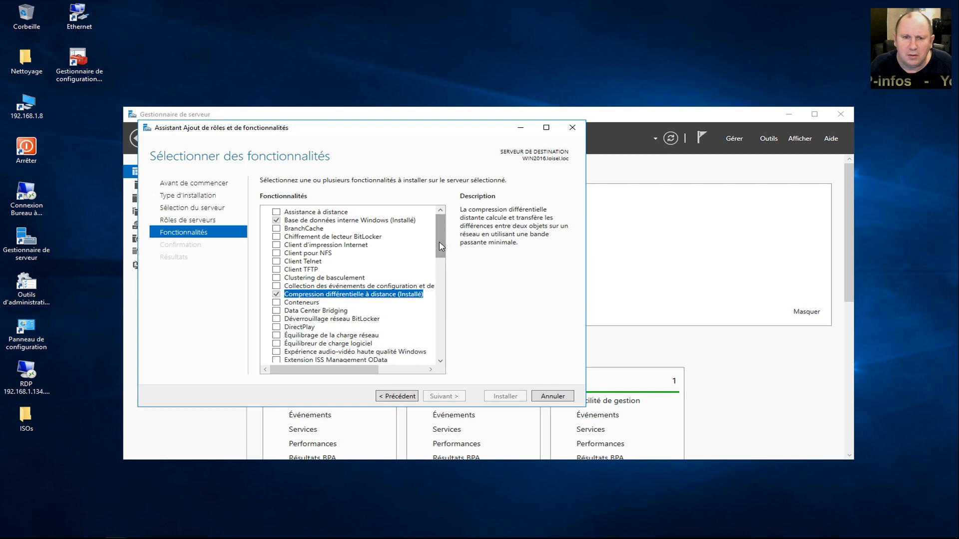
left_click_drag(441, 247, 399, 275)
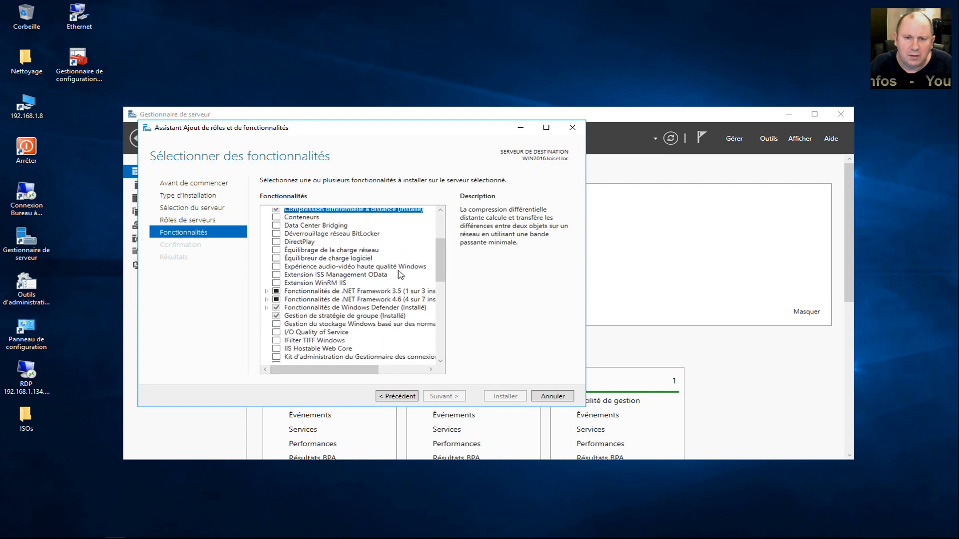
double_click(330, 293)
left_click_drag(444, 263, 432, 355)
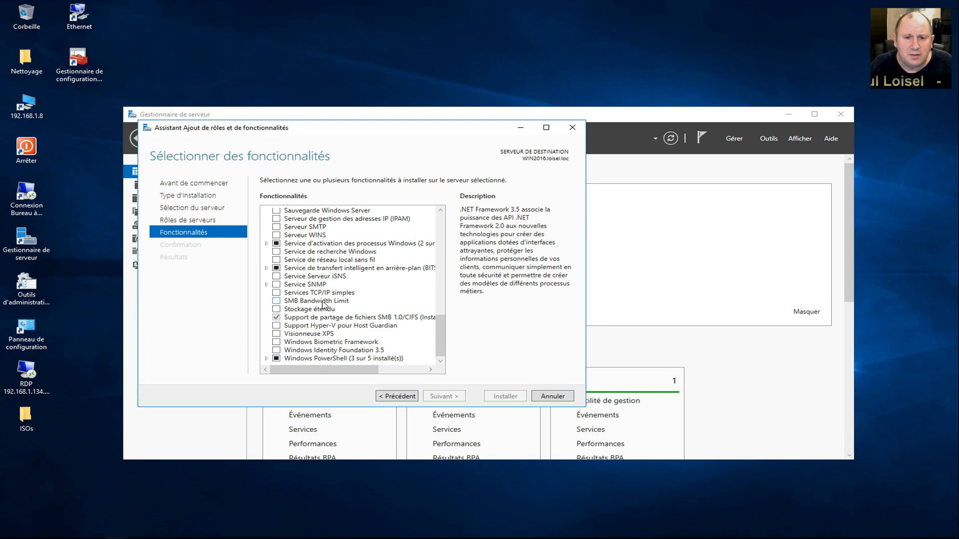
double_click(322, 270)
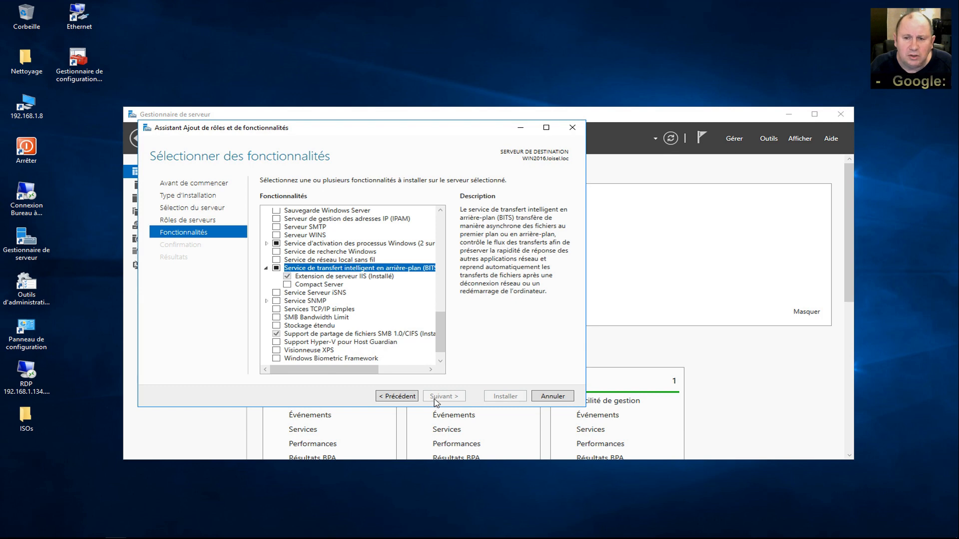
left_click(552, 396)
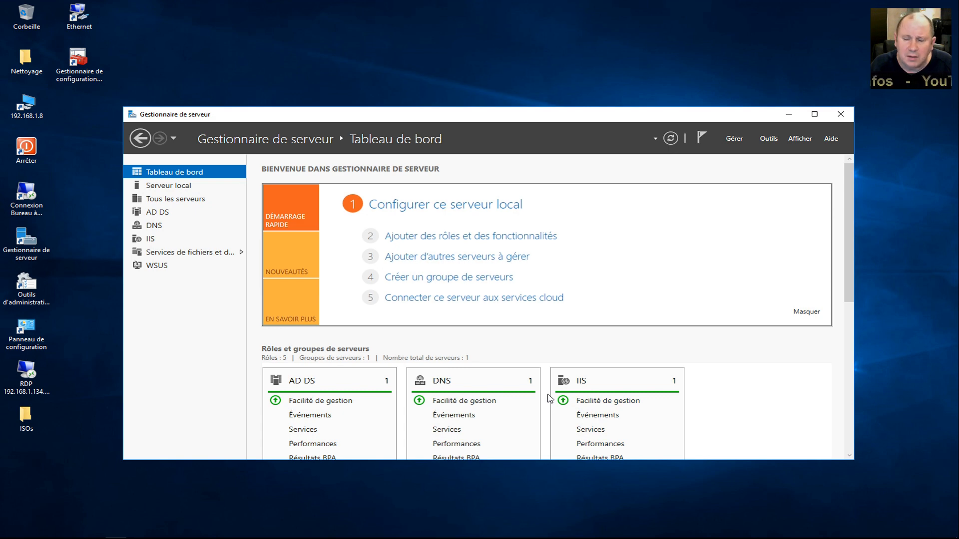
left_click(845, 117)
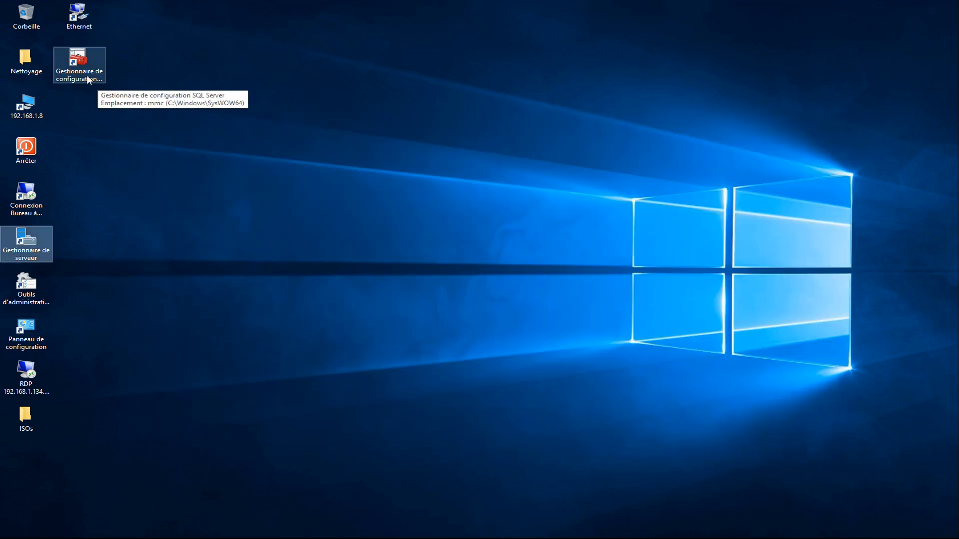
- Check the SQL Server services and their logon accounts in SQL Server Configuration Manager, widening the name and logon columns, then close it
double_click(87, 74)
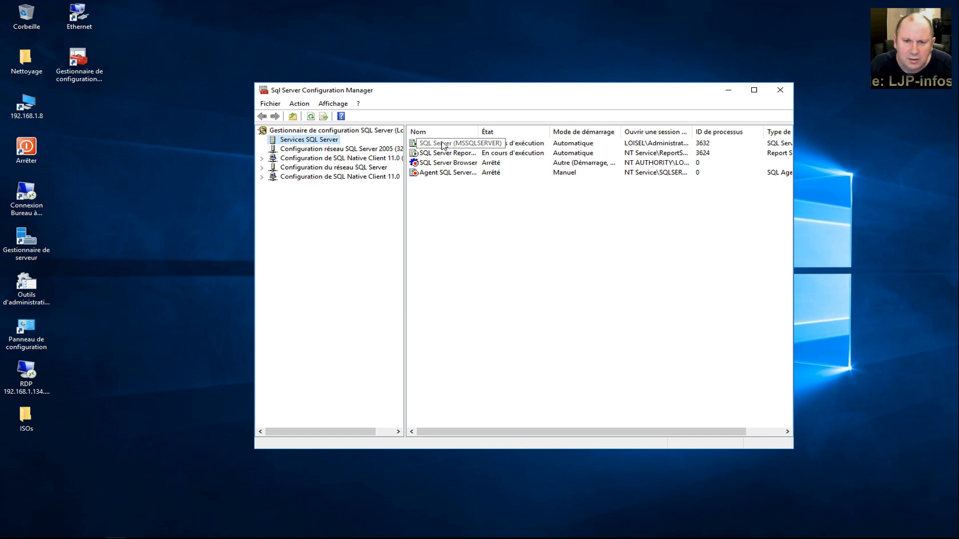
left_click(465, 144)
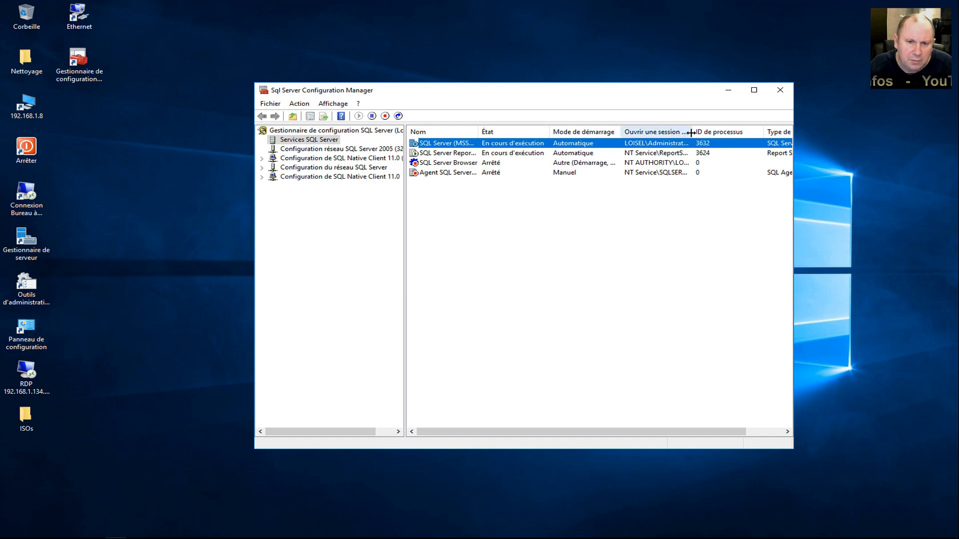
left_click_drag(690, 132, 726, 132)
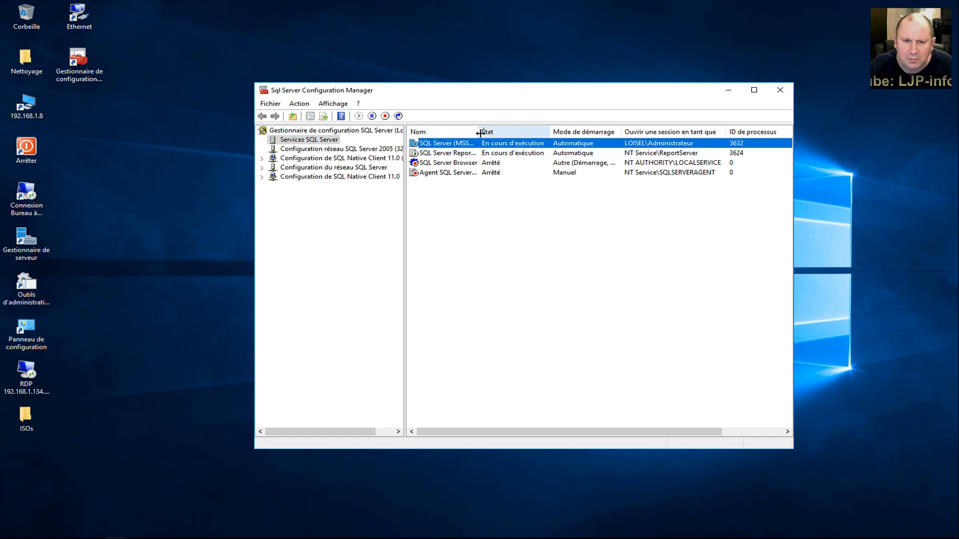
left_click_drag(480, 132, 538, 134)
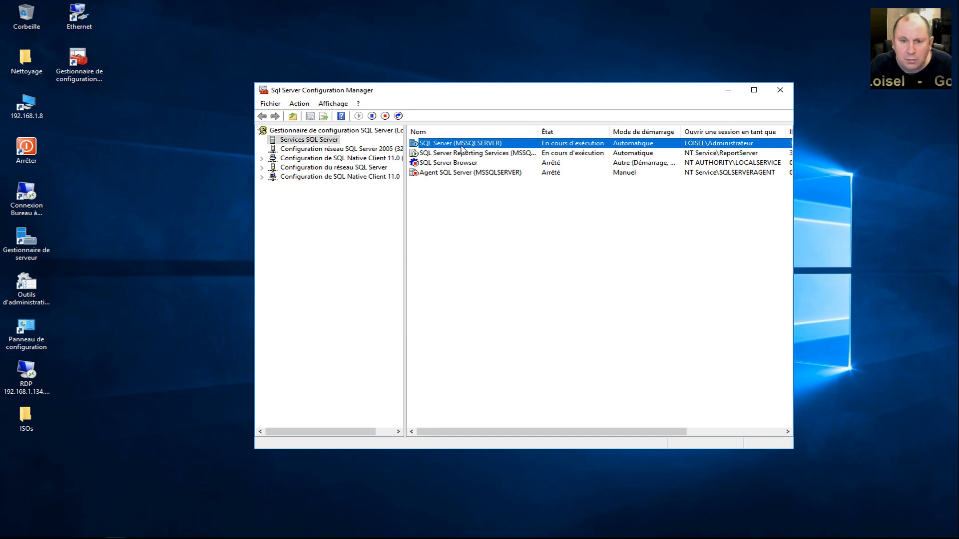
left_click(480, 291)
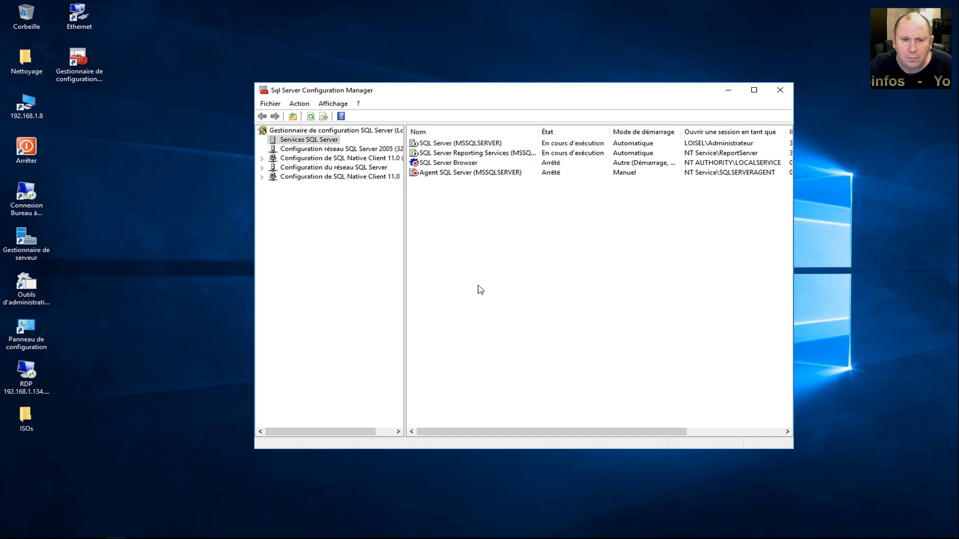
left_click(780, 92)
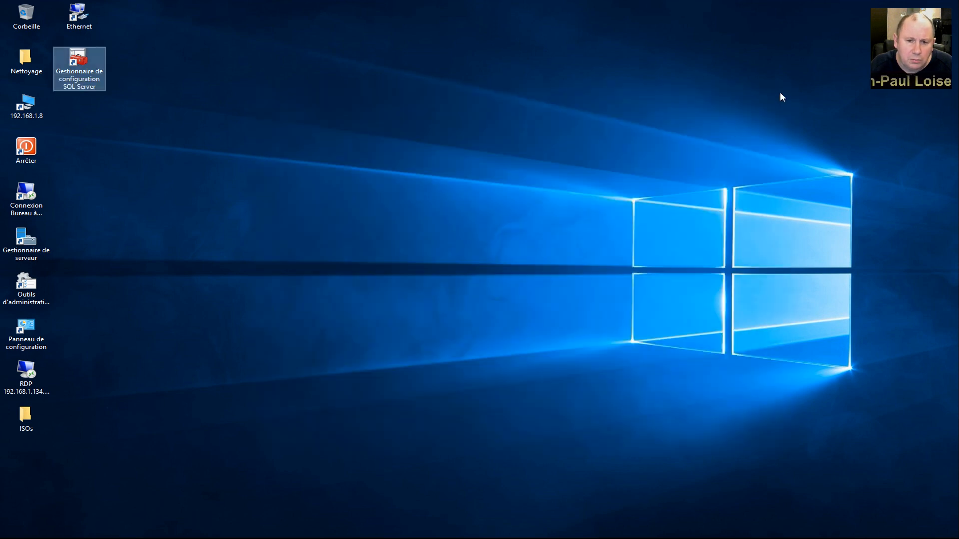
left_click(475, 268)
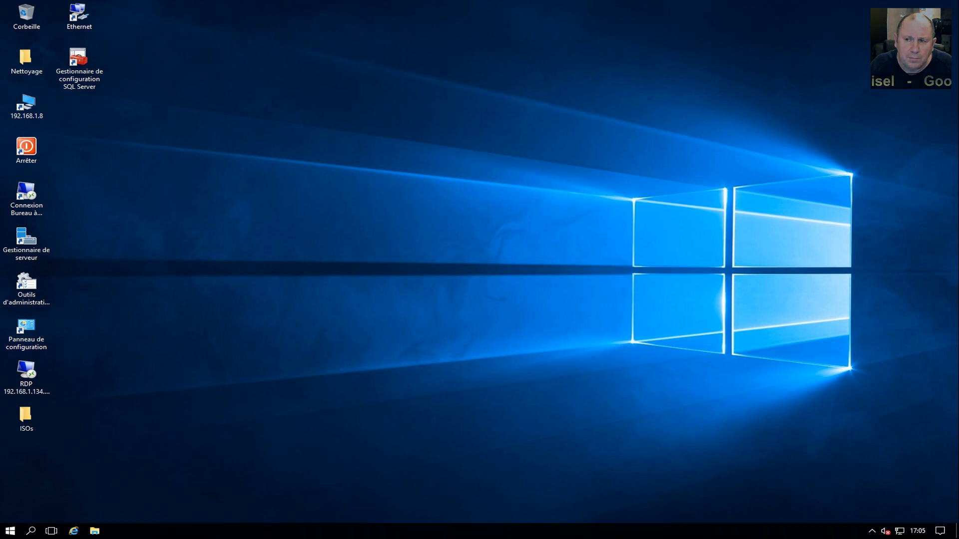
- Copy the path of the SCCM Download folder on the Stockage (D:) drive from File Explorer and close the window
left_click(95, 531)
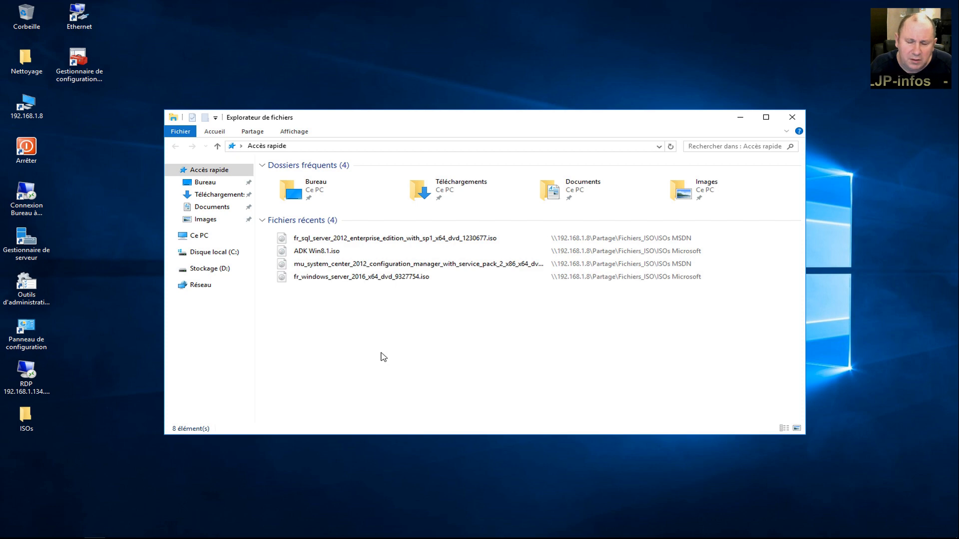
left_click(207, 269)
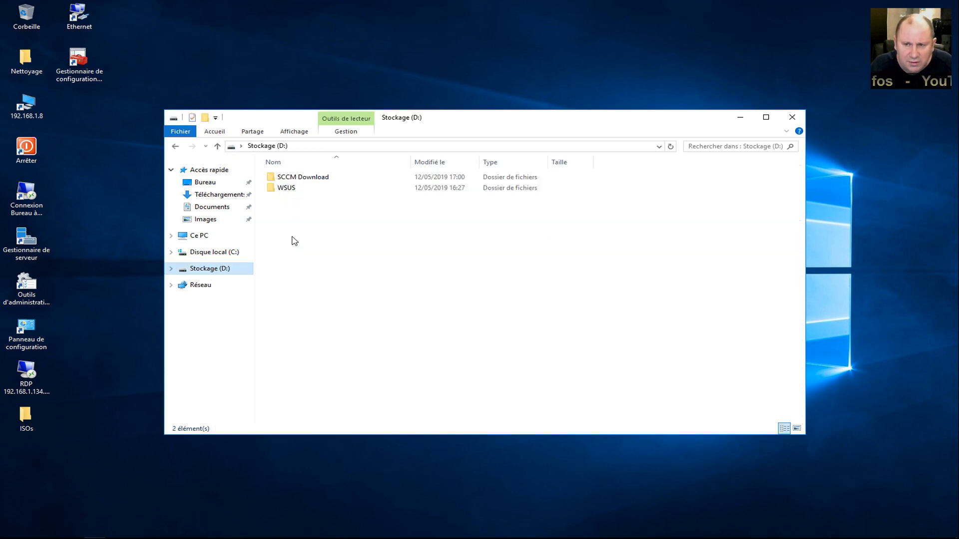
left_click(316, 179)
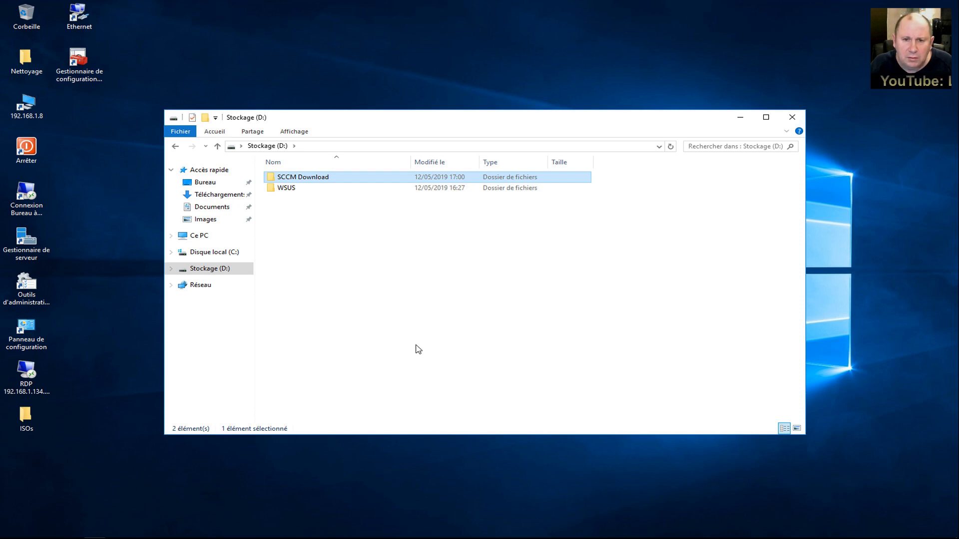
double_click(320, 182)
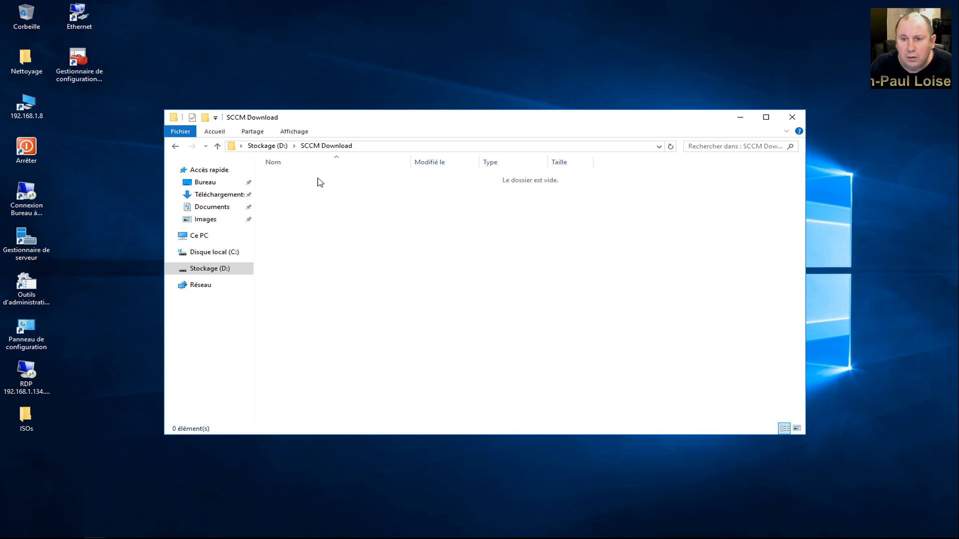
left_click(374, 145)
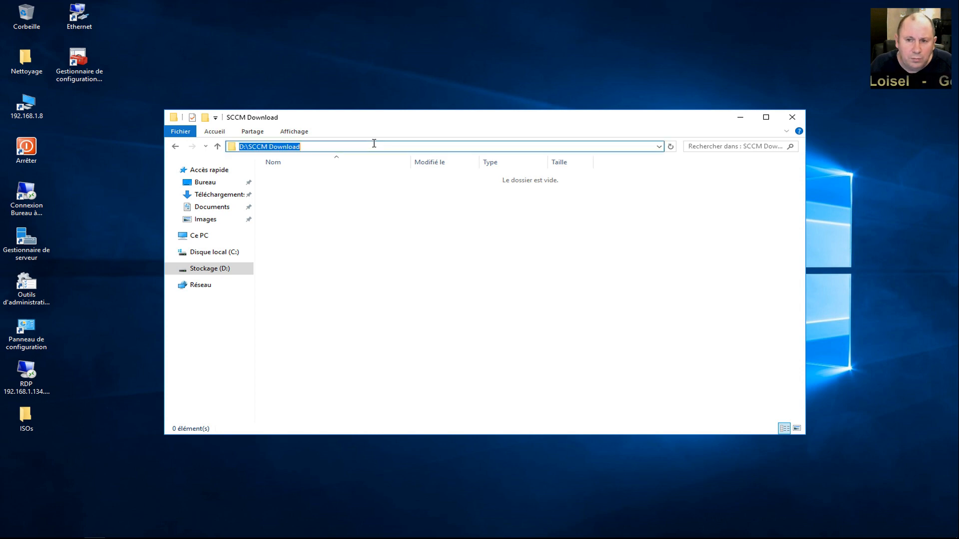
right_click(279, 147)
left_click(314, 180)
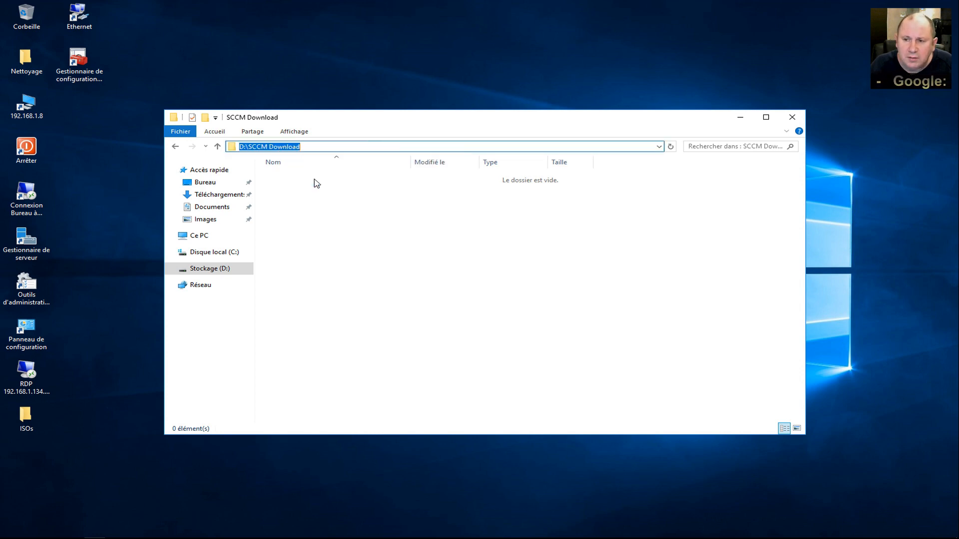
left_click(789, 115)
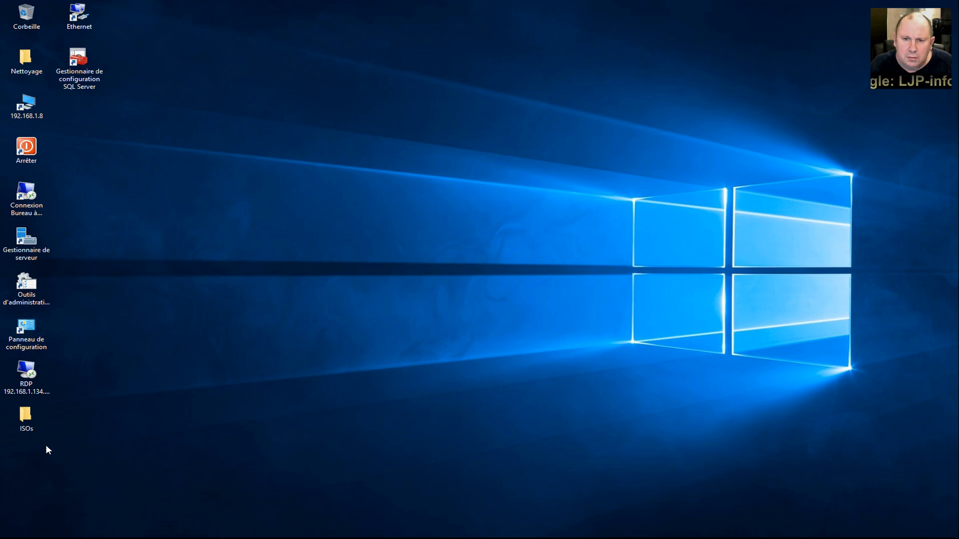
- Mount the System Center 2012 Configuration Manager with Service Pack 2 ISO from the ISOs folder on the desktop
double_click(25, 416)
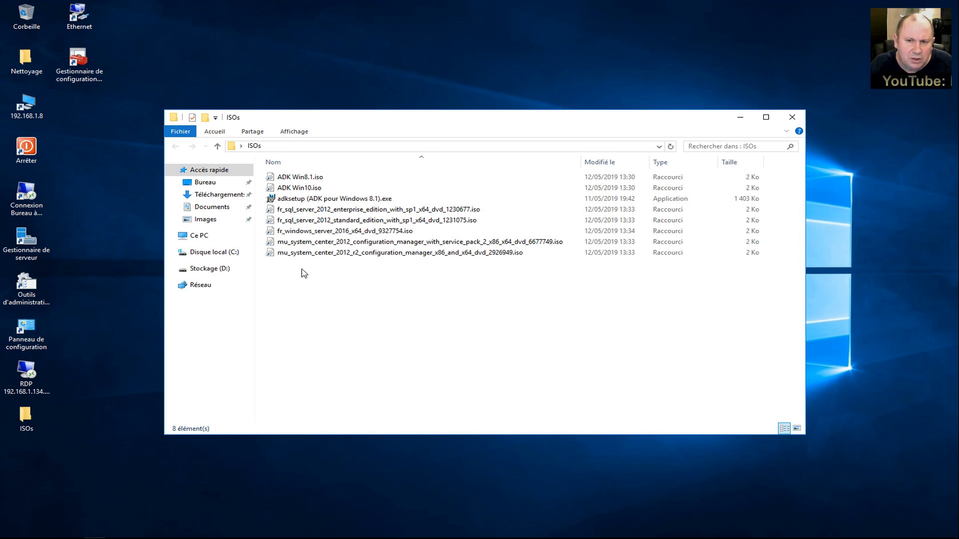
left_click(390, 245)
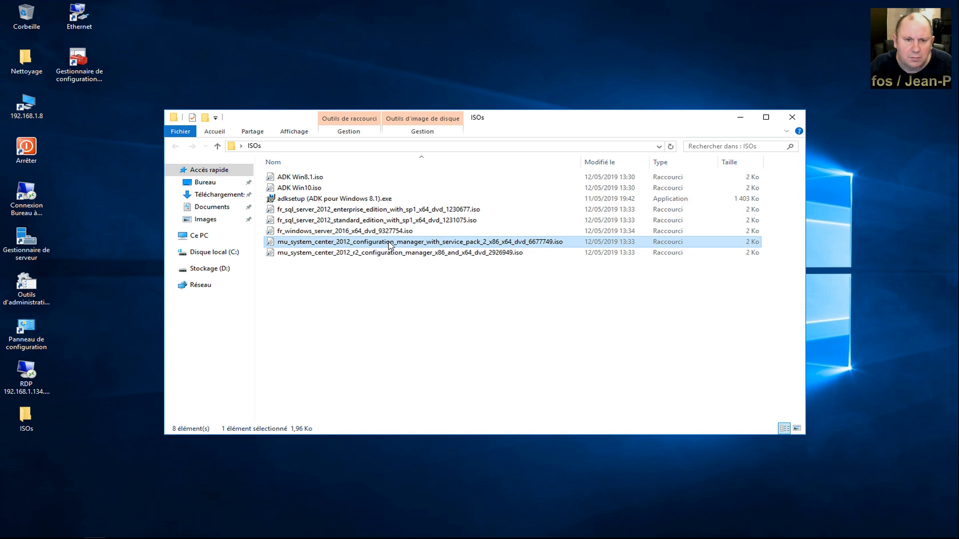
double_click(390, 245)
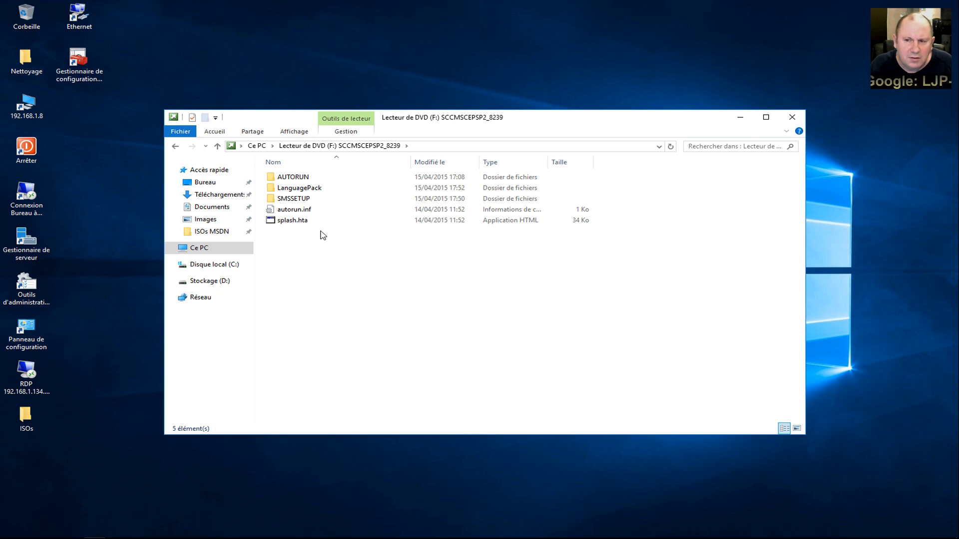
- Launch splash.hta from the mounted DVD with the Microsoft HTML application host
left_click(287, 223)
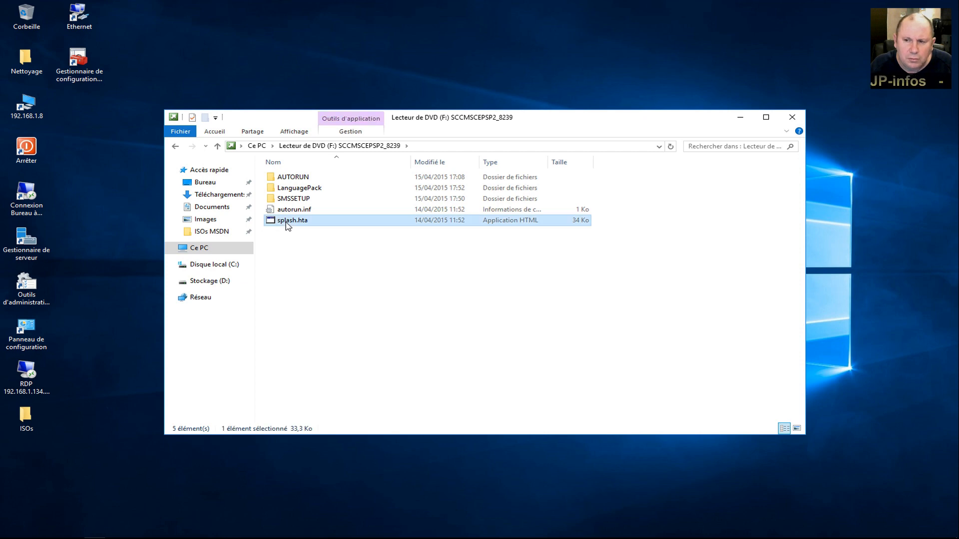
double_click(287, 223)
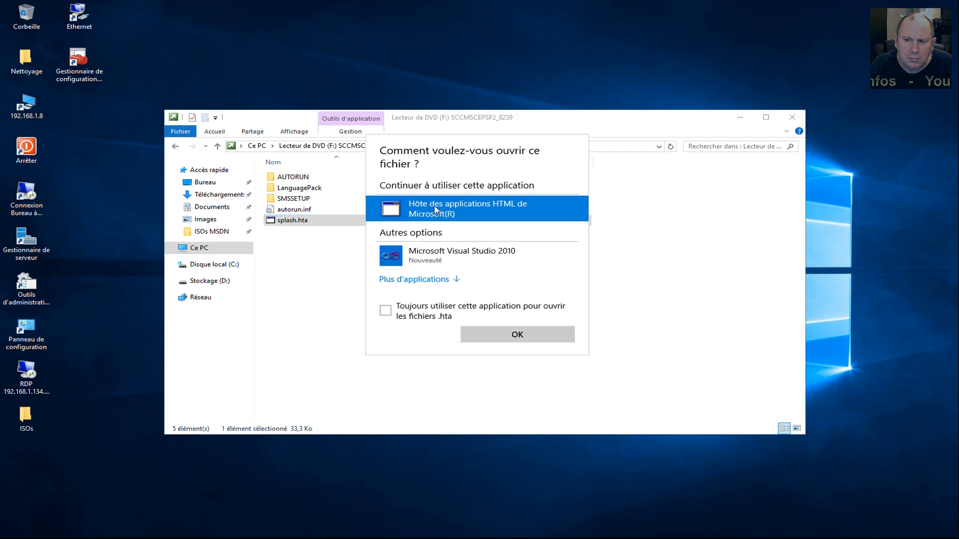
double_click(468, 209)
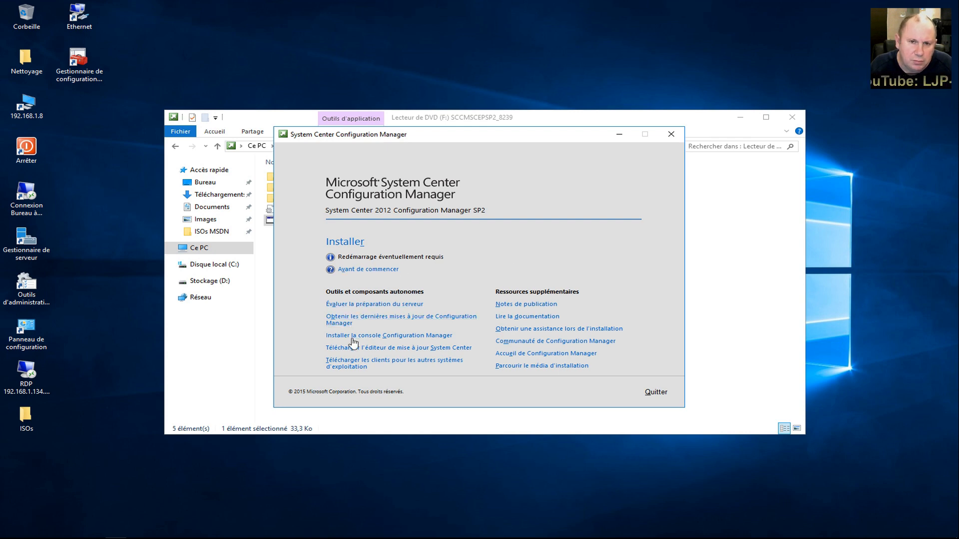
- Open the online help for evaluating server readiness, read the Prerequisite Checker section and its required file list, then close the page
left_click(383, 306)
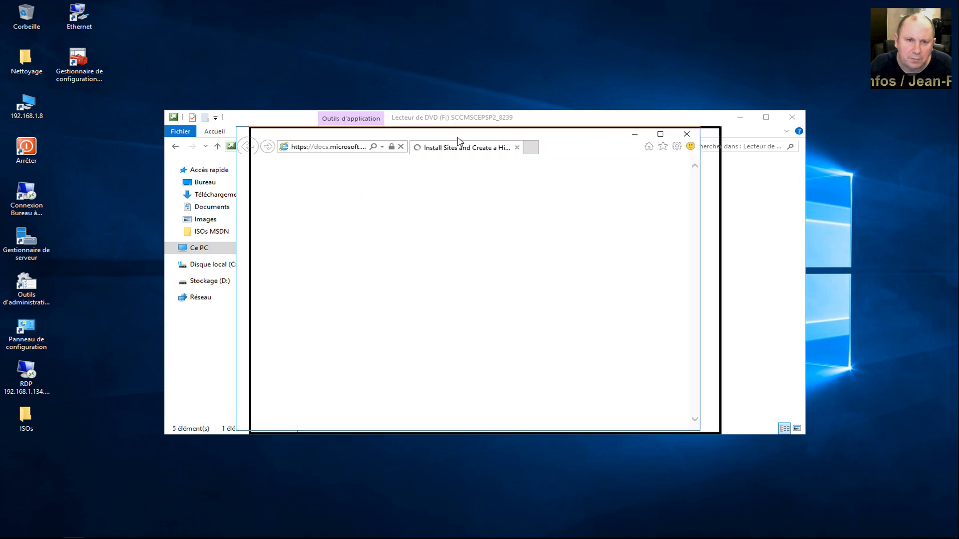
left_click_drag(455, 141, 594, 94)
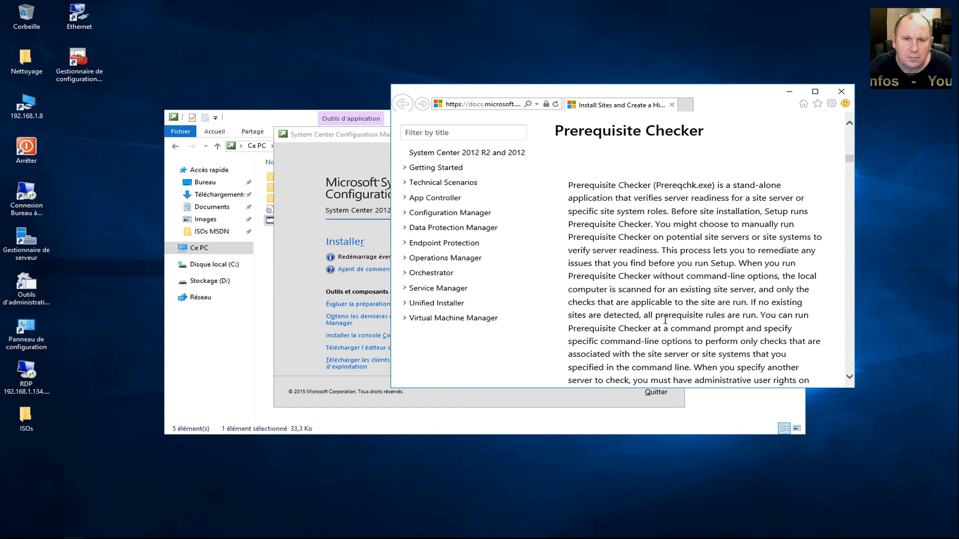
scroll(665, 321, "down", 3)
scroll(665, 322, "down", 7)
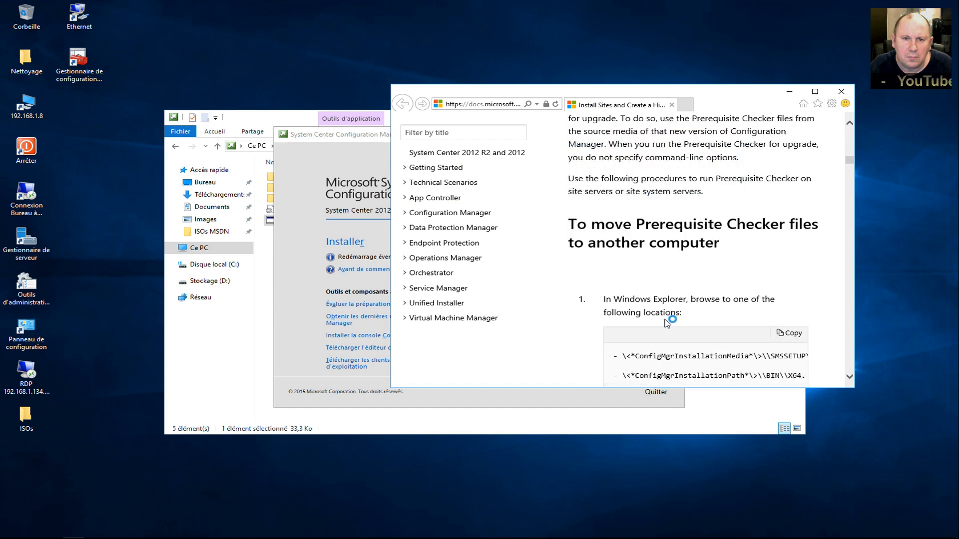
scroll(667, 322, "down", 1)
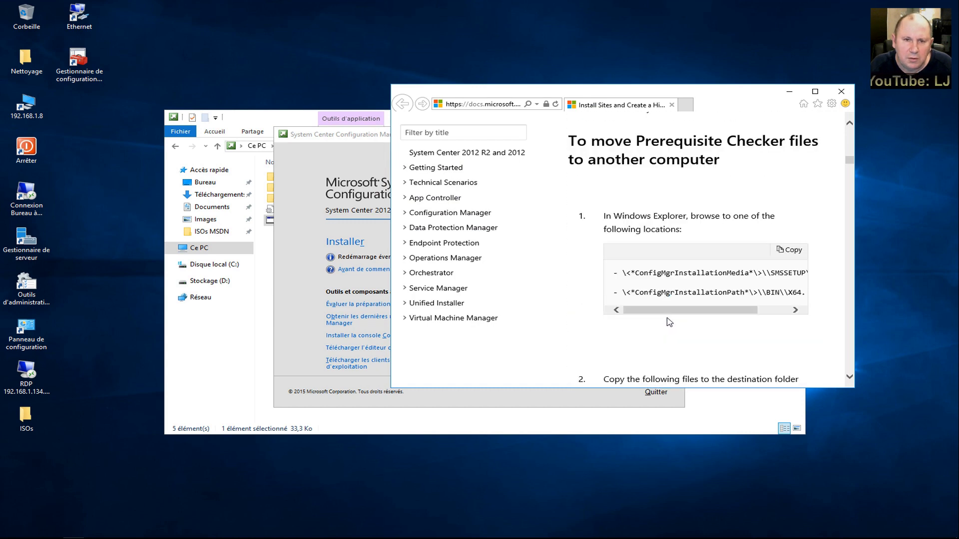
left_click_drag(671, 314, 645, 327)
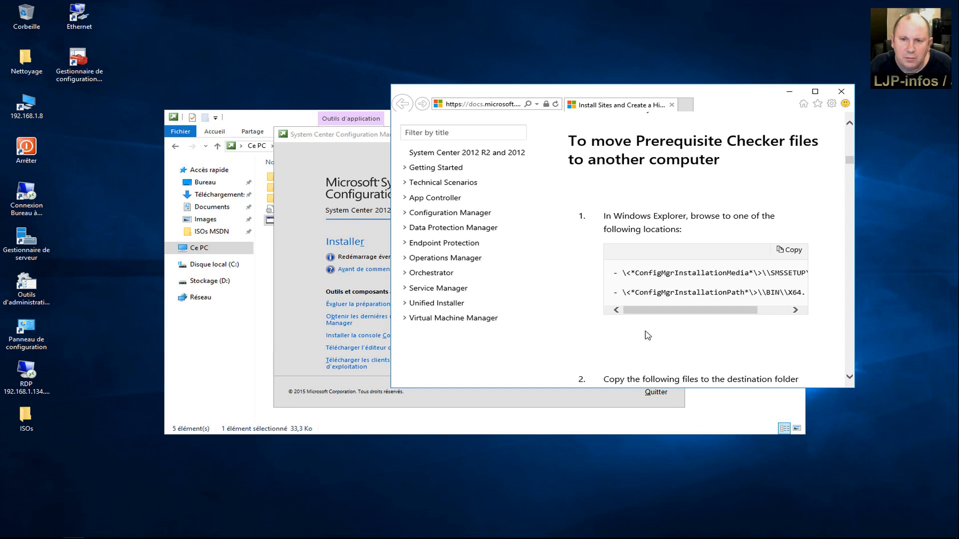
scroll(643, 332, "down", 1)
scroll(643, 332, "down", 2)
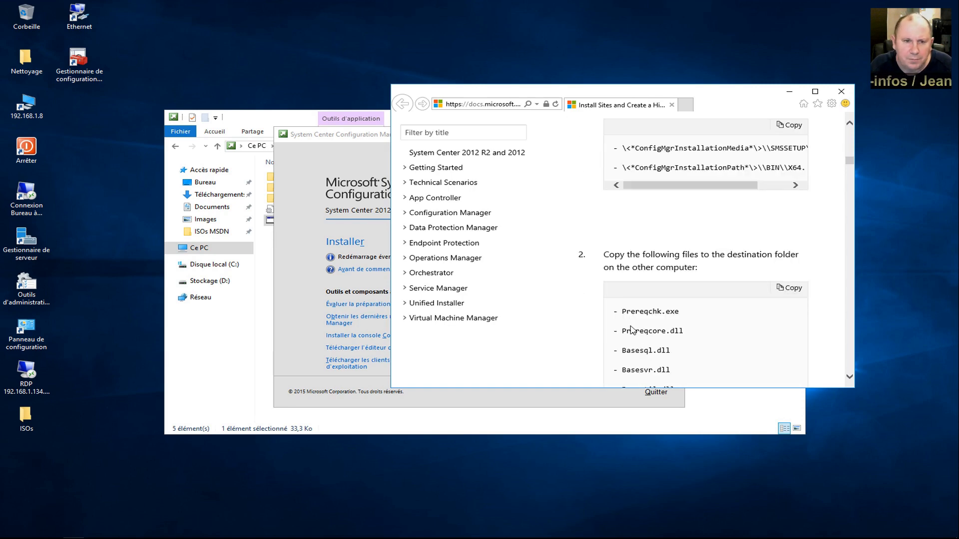
left_click_drag(622, 312, 680, 312)
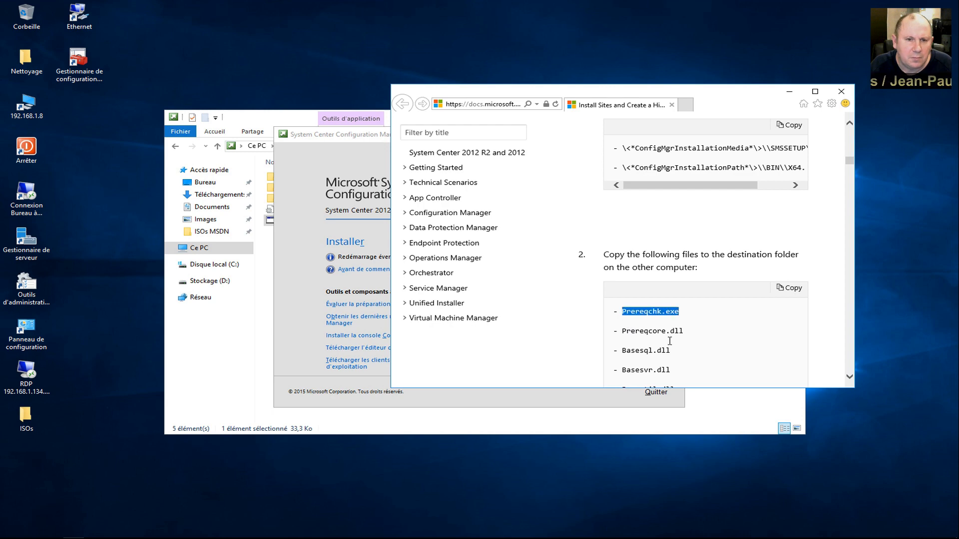
left_click(840, 92)
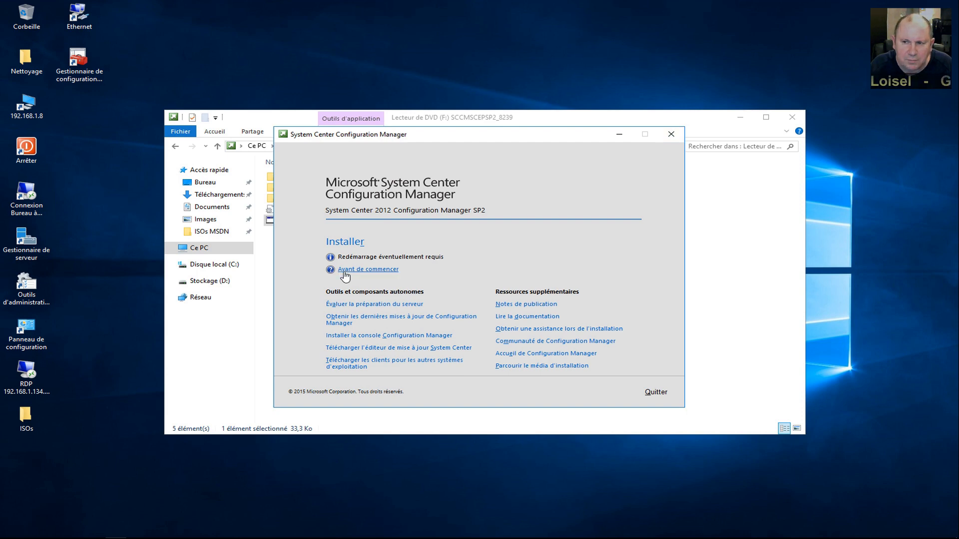
- Start the installation of a Configuration Manager primary site with the default options for a stand-alone site and confirm the choice
left_click(356, 243)
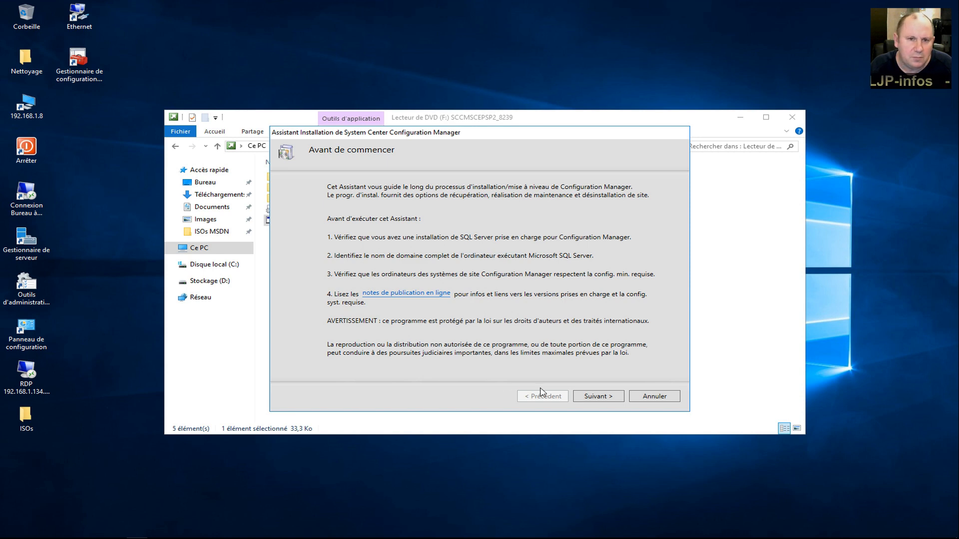
left_click(598, 398)
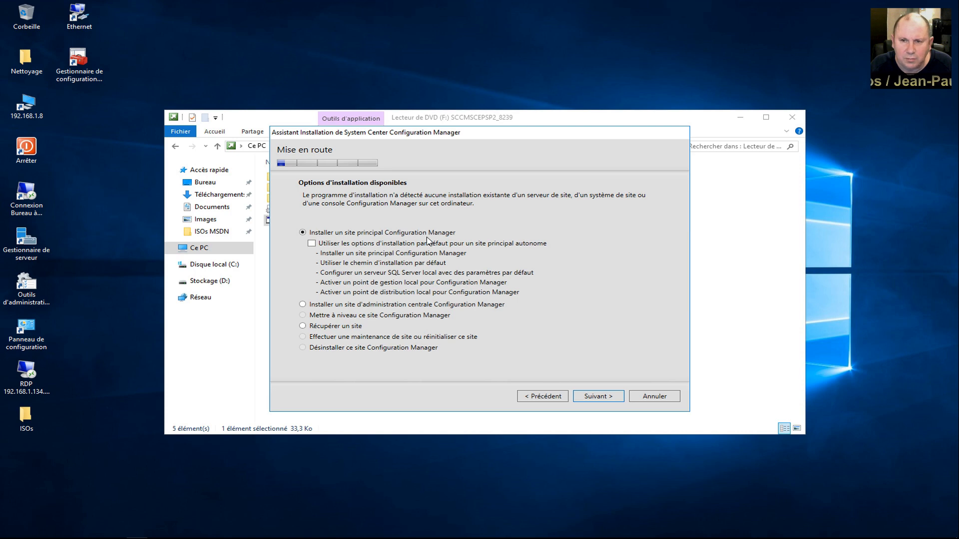
left_click(312, 244)
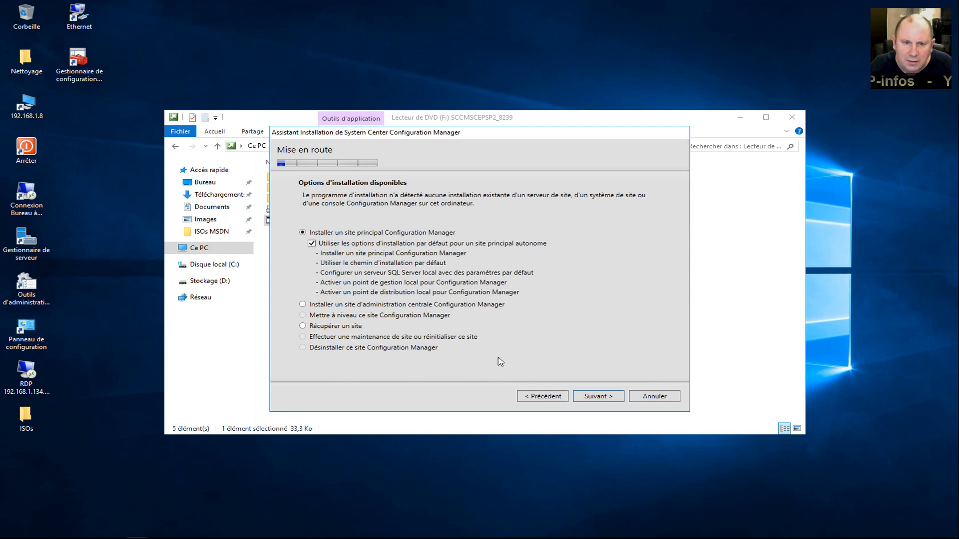
left_click(607, 397)
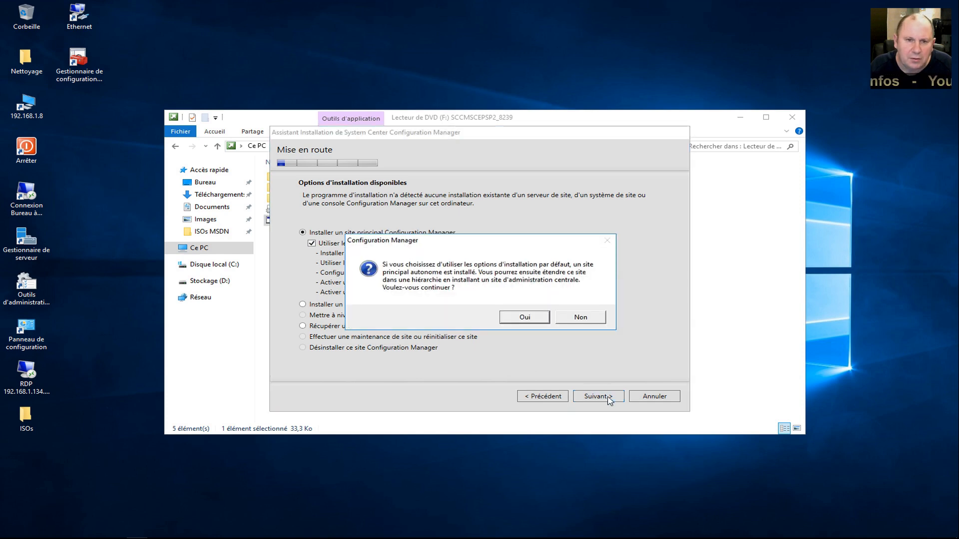
left_click(515, 320)
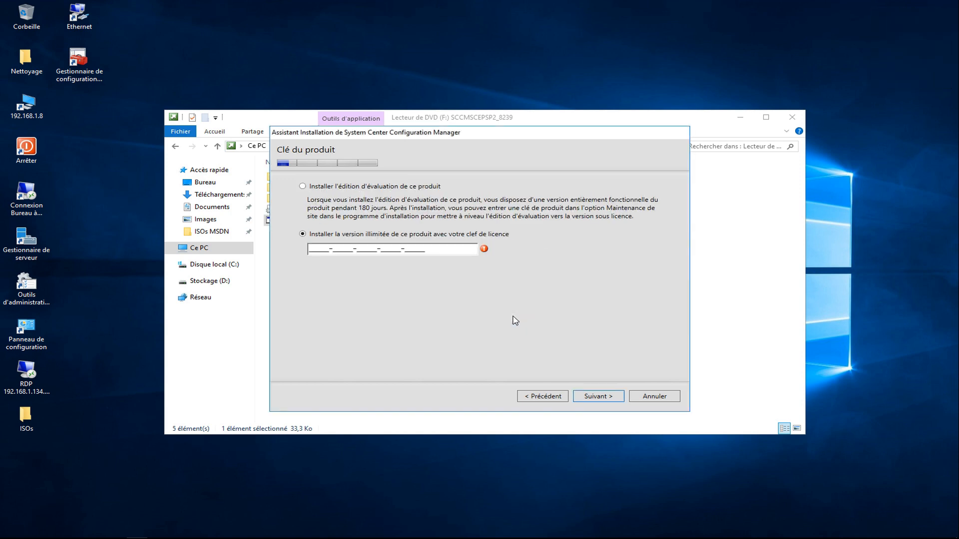
- Choose the evaluation edition of the product and accept the Microsoft software licence terms
left_click(310, 190)
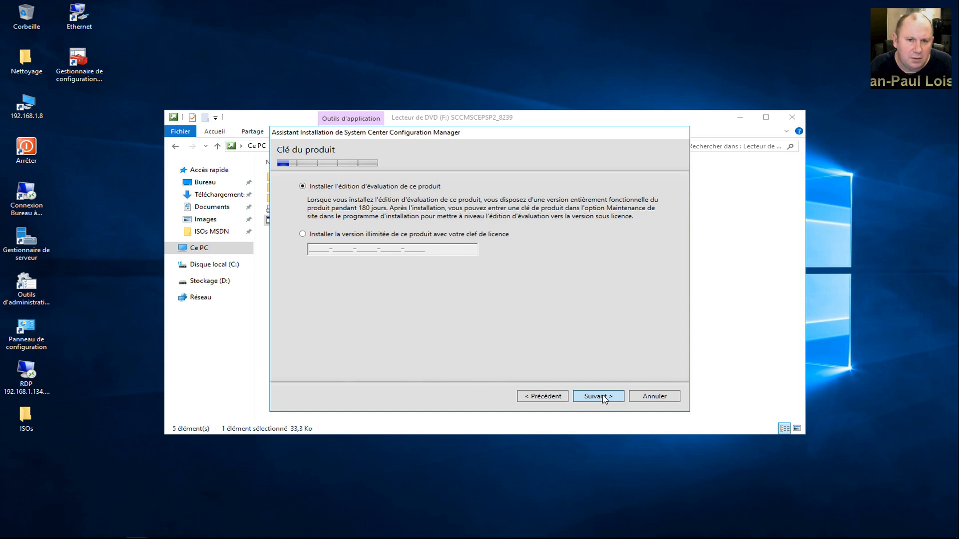
left_click(603, 397)
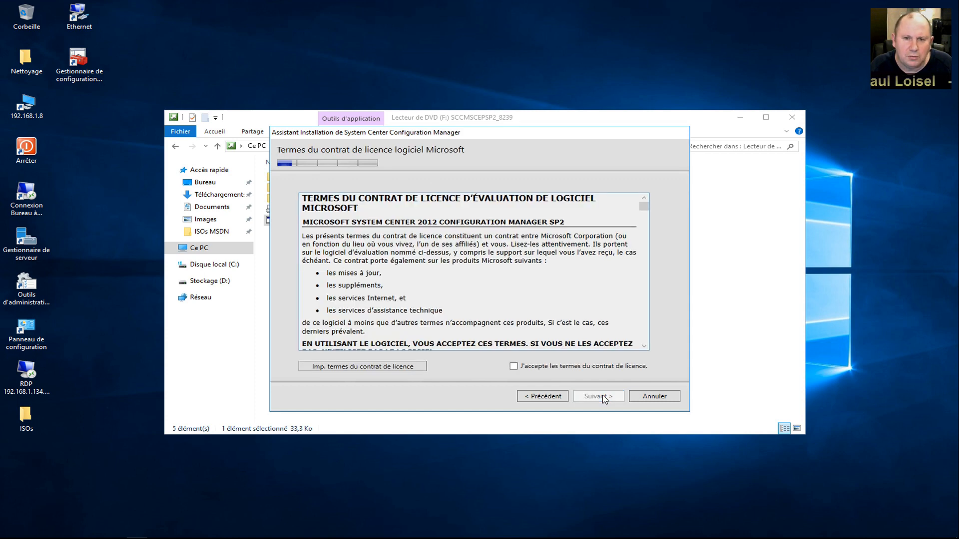
left_click(588, 367)
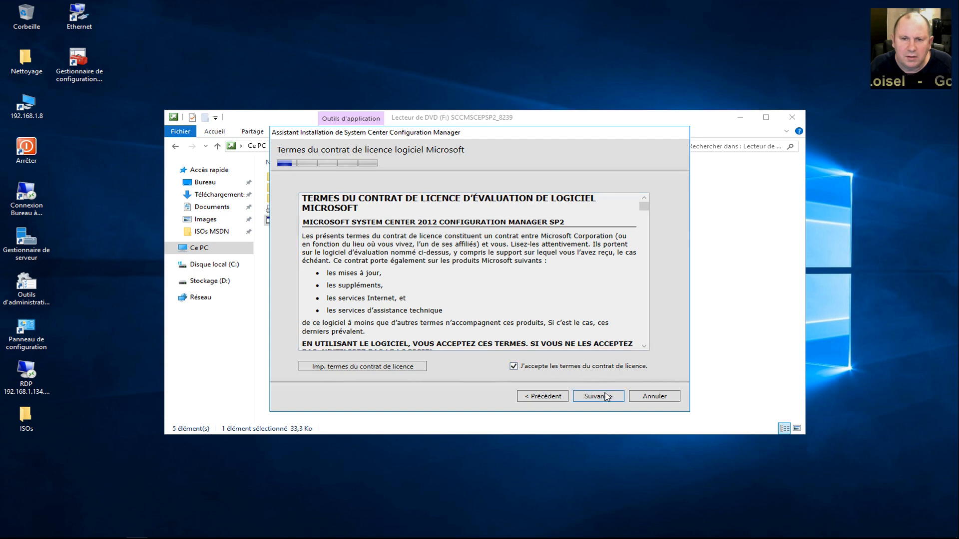
left_click(606, 397)
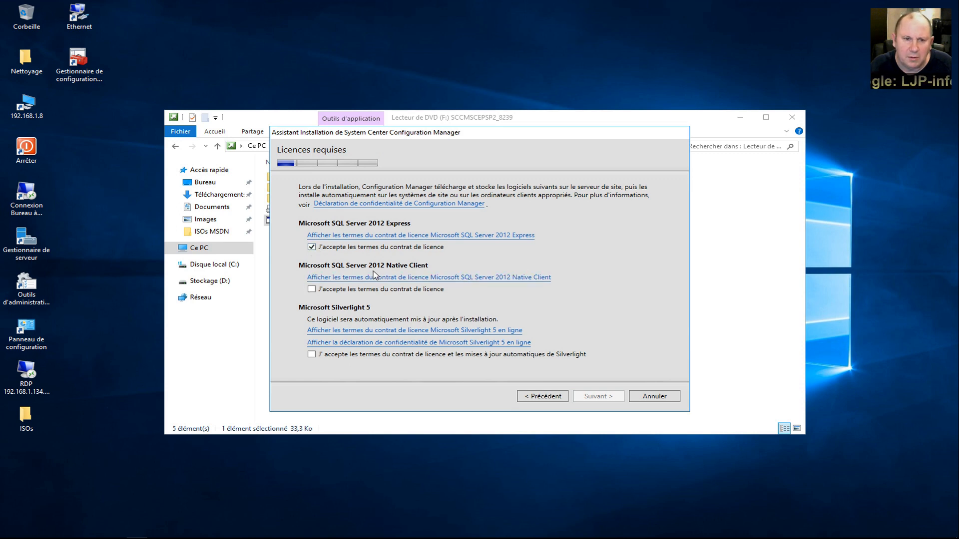
- Accept the licence terms for all required components, including SQL Server 2012 Native Client and Silverlight 5 with its automatic updates
left_click(312, 289)
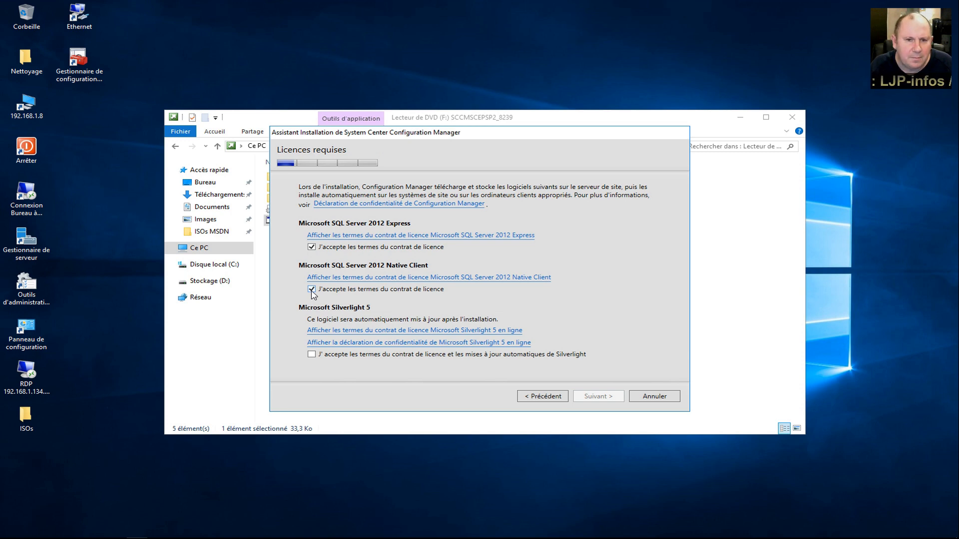
left_click(311, 355)
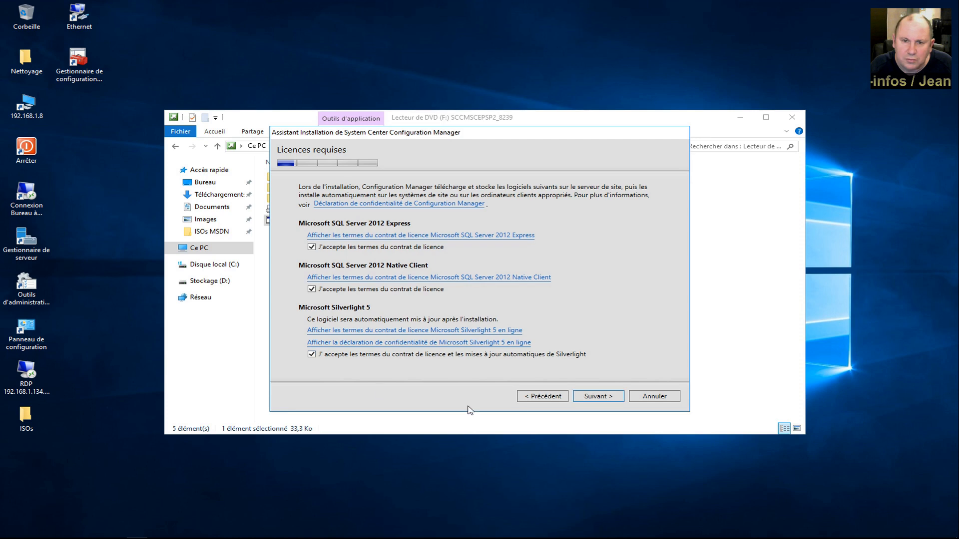
left_click(592, 398)
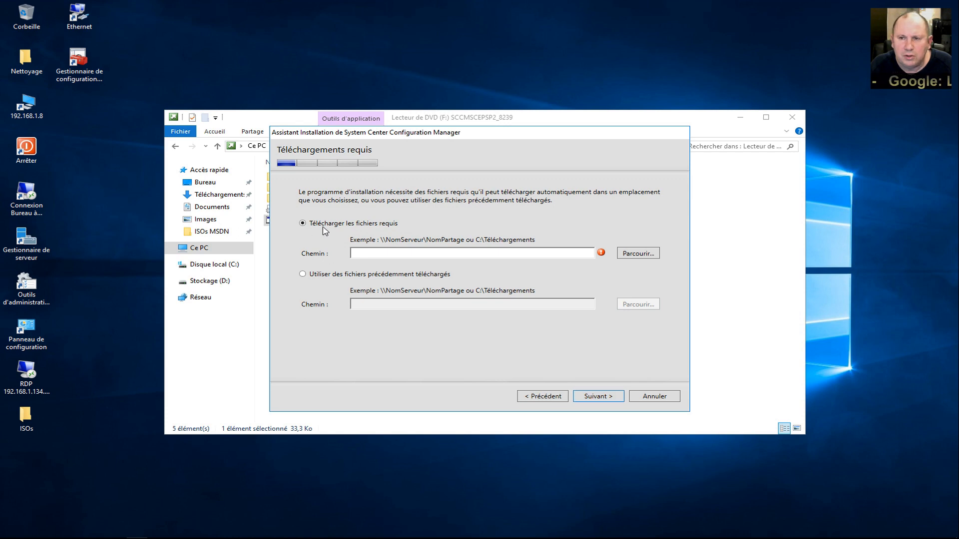
- Paste D:\SCCM Download as the destination path for the required files and start downloading them
left_click(414, 252)
right_click(414, 253)
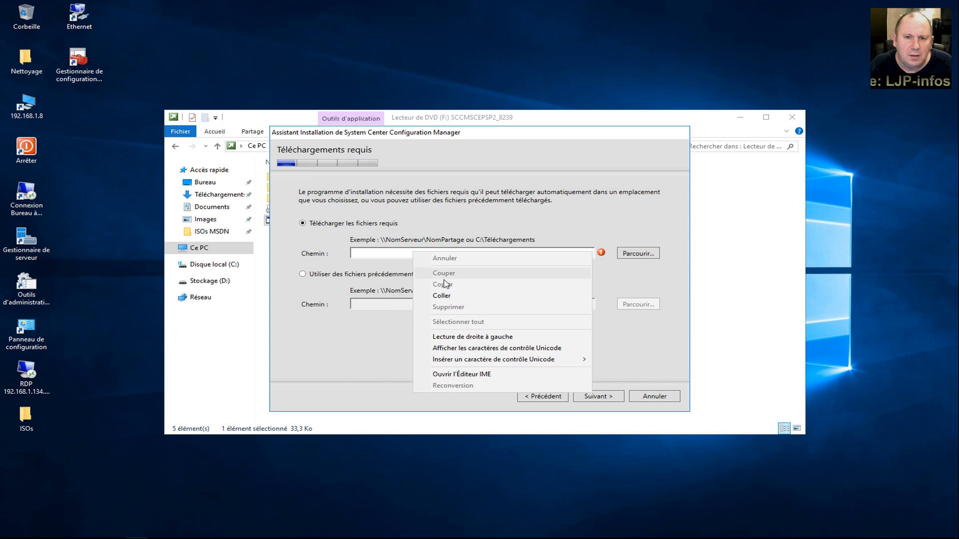
left_click(446, 295)
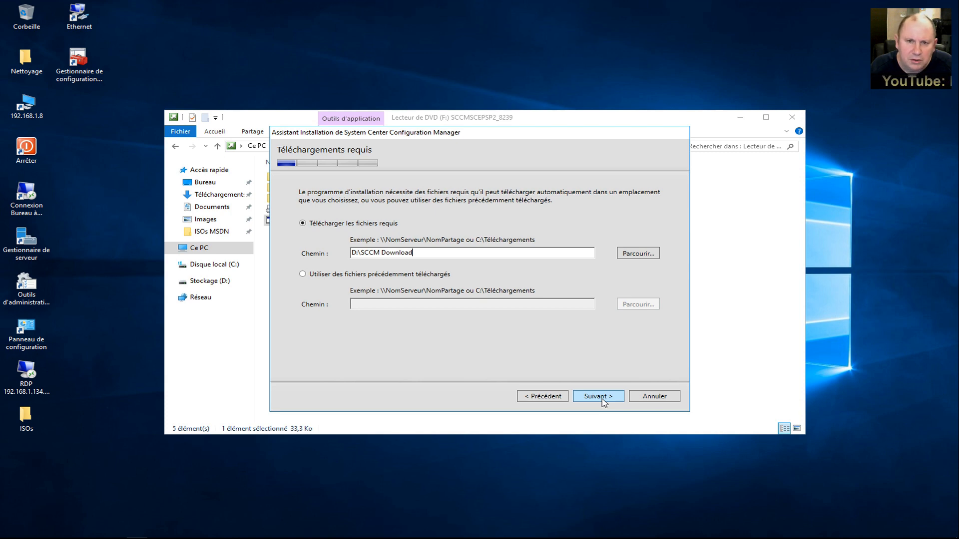
left_click(603, 400)
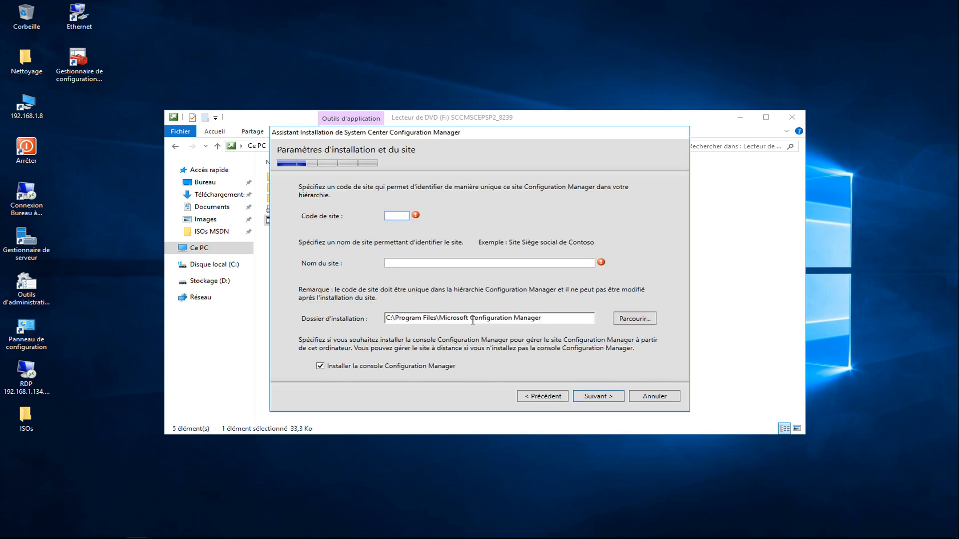
- Set the site code to 001 in the site and installation settings
left_click(388, 215)
type("C")
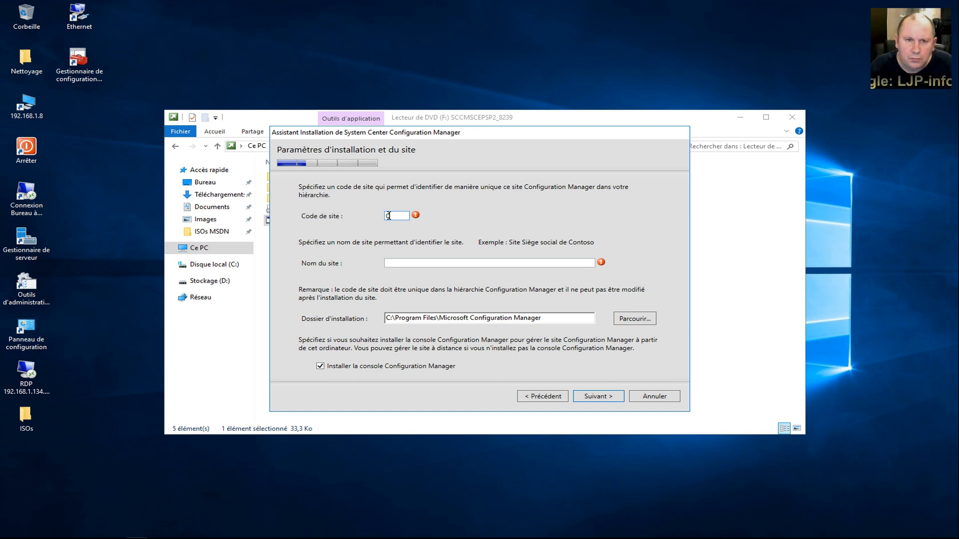
type("01")
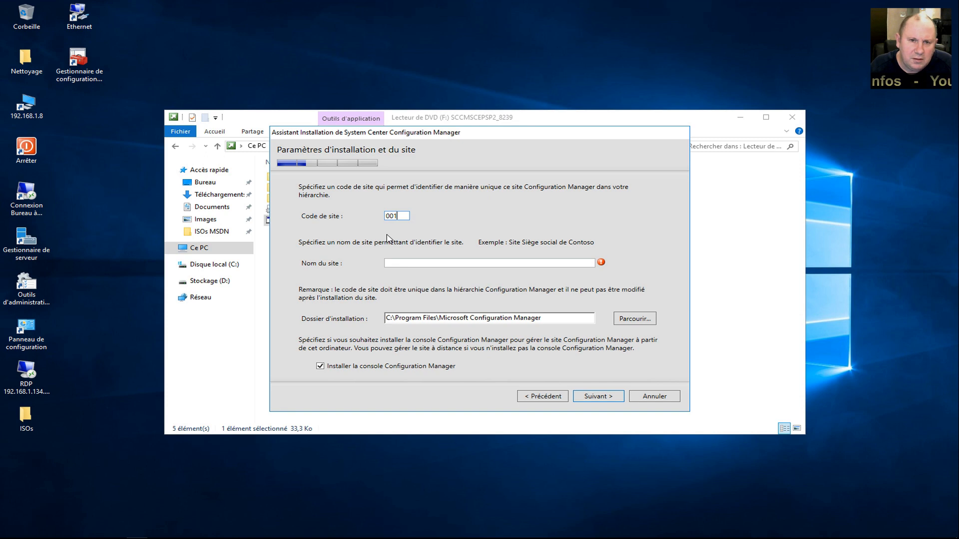
key("BackSpace")
key("BackSpace")
key("BackSpace")
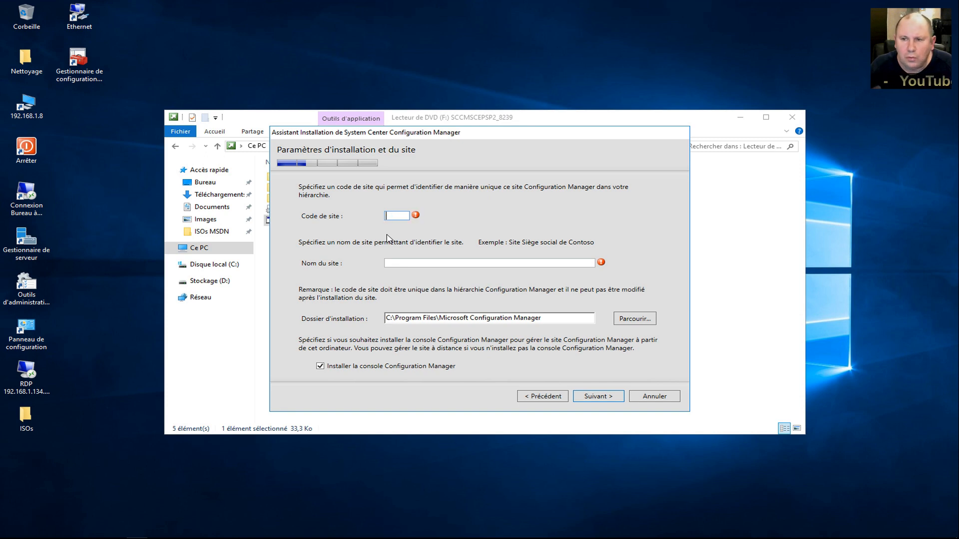
mouse_move(416, 216)
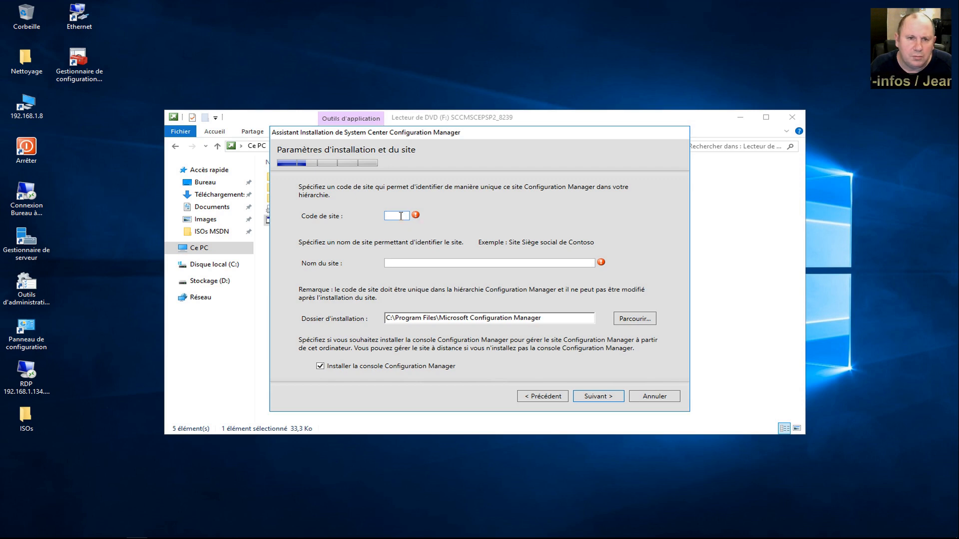
type("001")
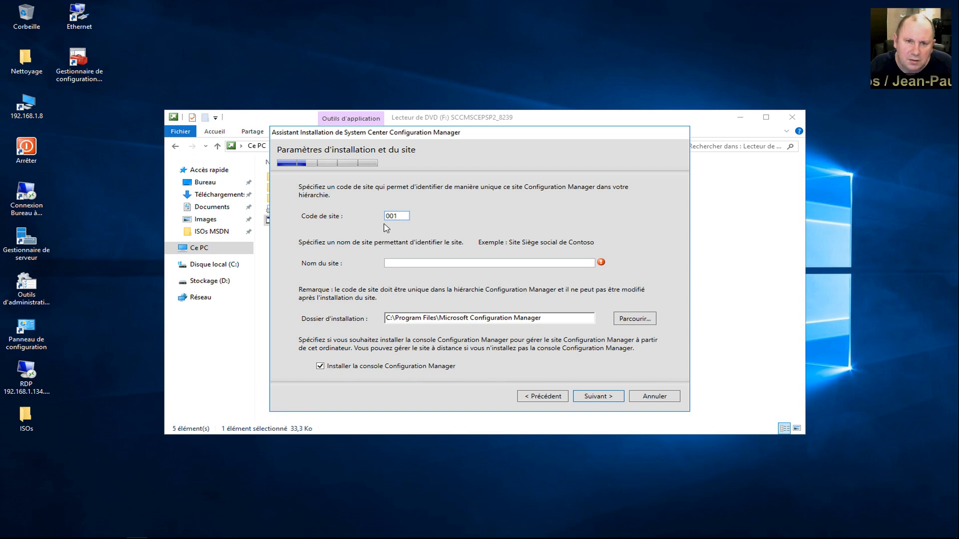
- Enter LJP-Infos SCCM as the site name
left_click(395, 262)
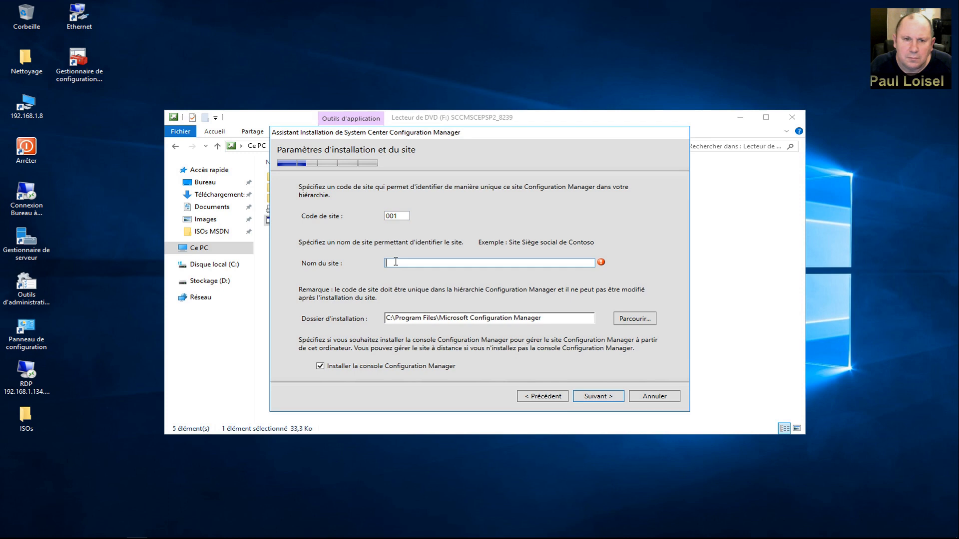
type("LJP")
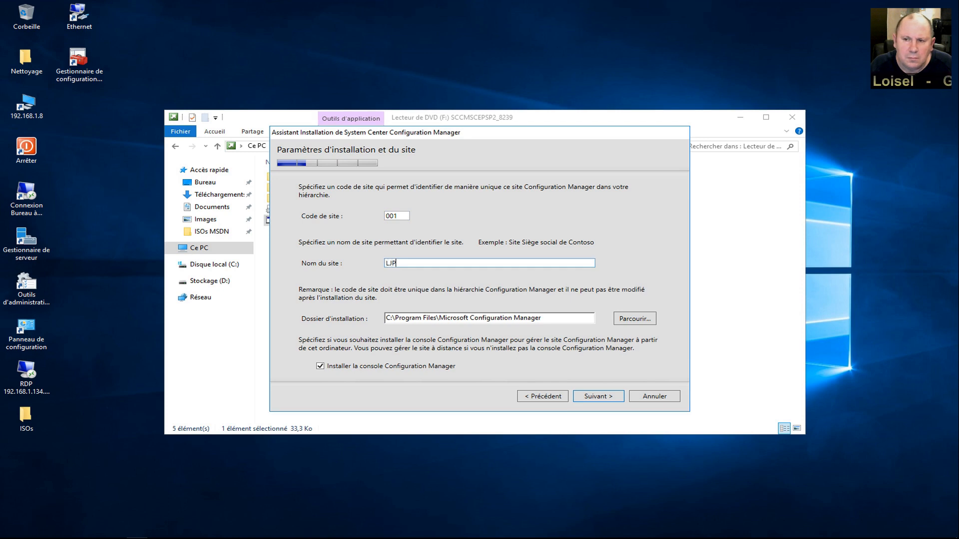
type("-Inf")
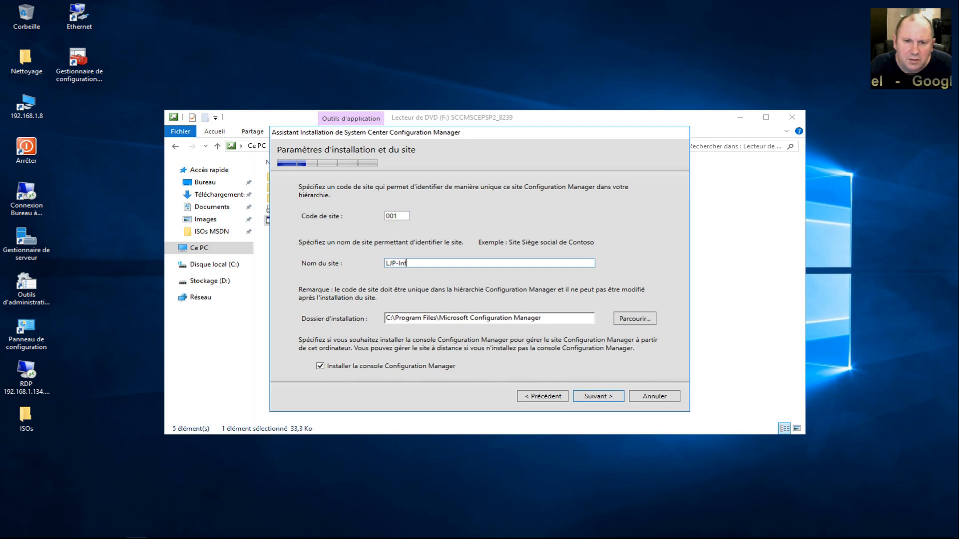
type("os SCCM")
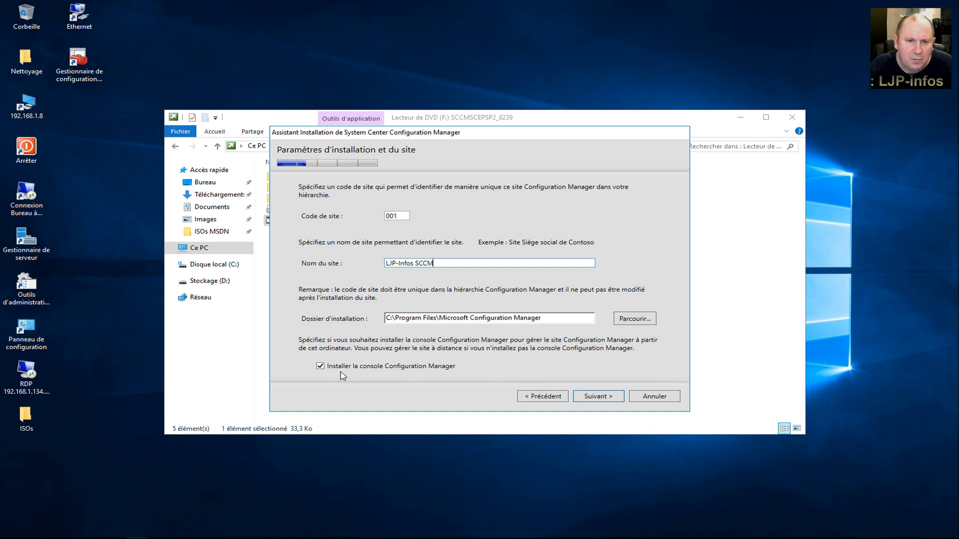
- Keep the console installation enabled, opt out of the customer experience improvement programme, and proceed past the settings summary to the prerequisite check
left_click(598, 400)
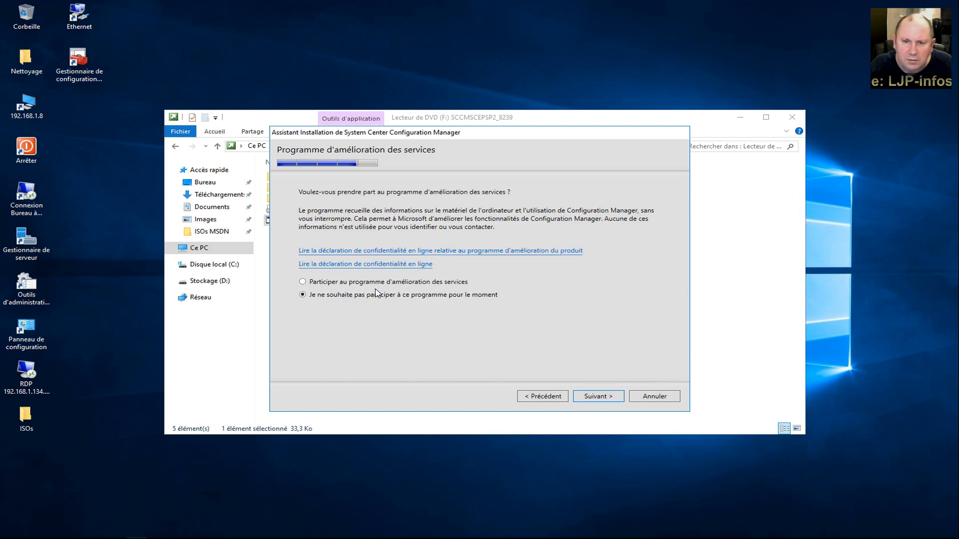
left_click(599, 400)
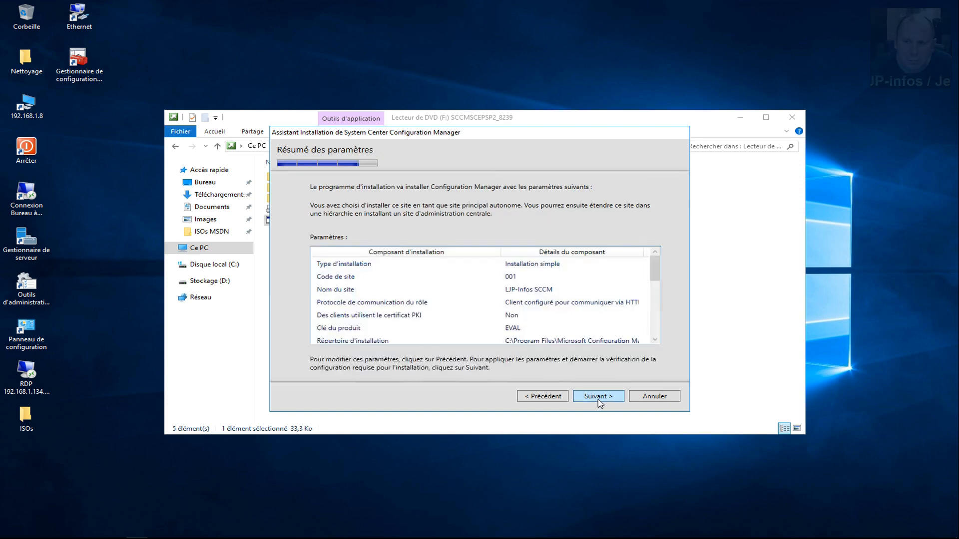
left_click_drag(654, 276, 647, 346)
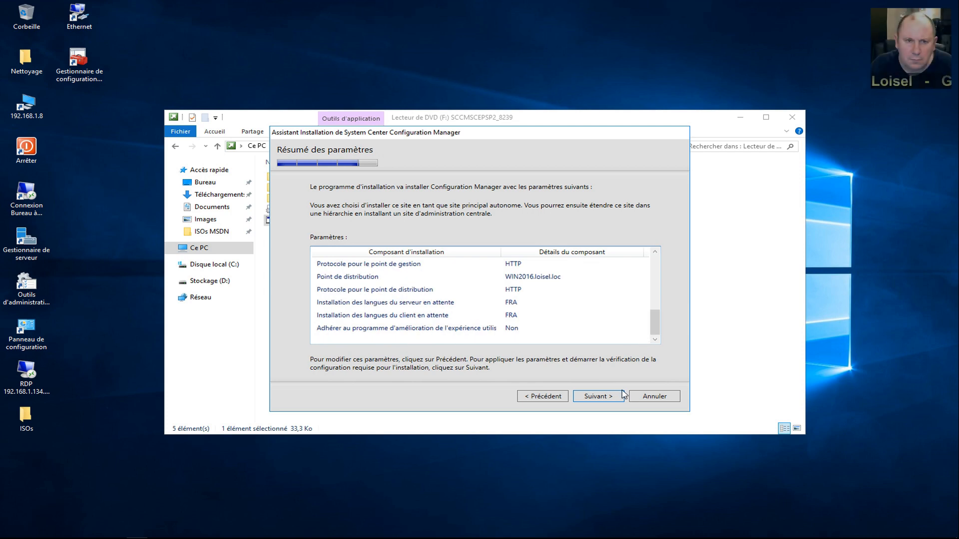
left_click(605, 403)
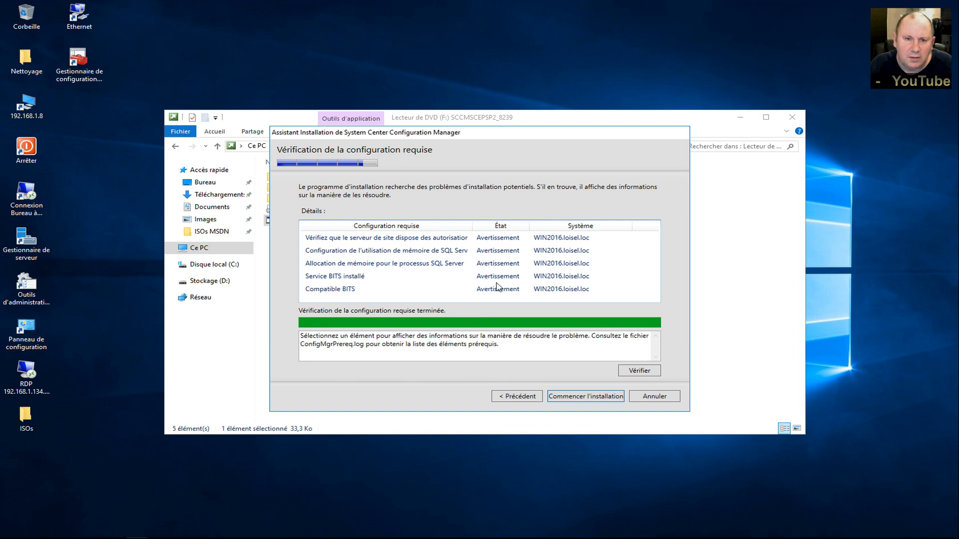
- Review the details of each prerequisite warning on site server permissions, SQL Server memory and BITS, and start the installation
left_click(502, 238)
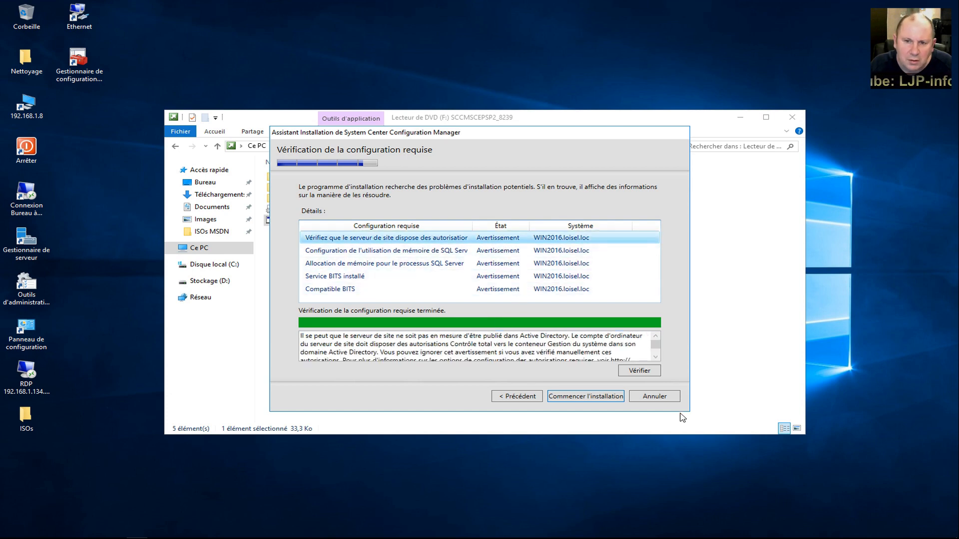
left_click(655, 358)
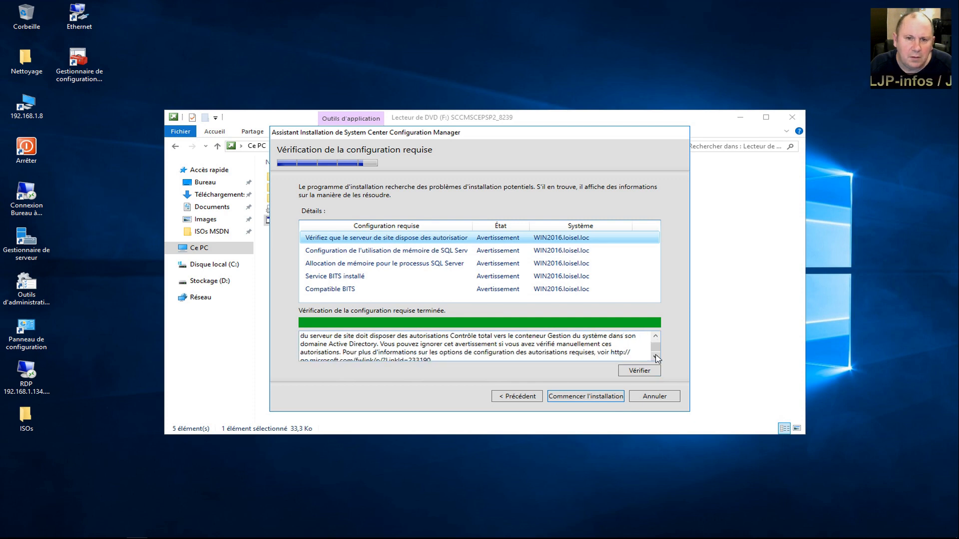
left_click(655, 358)
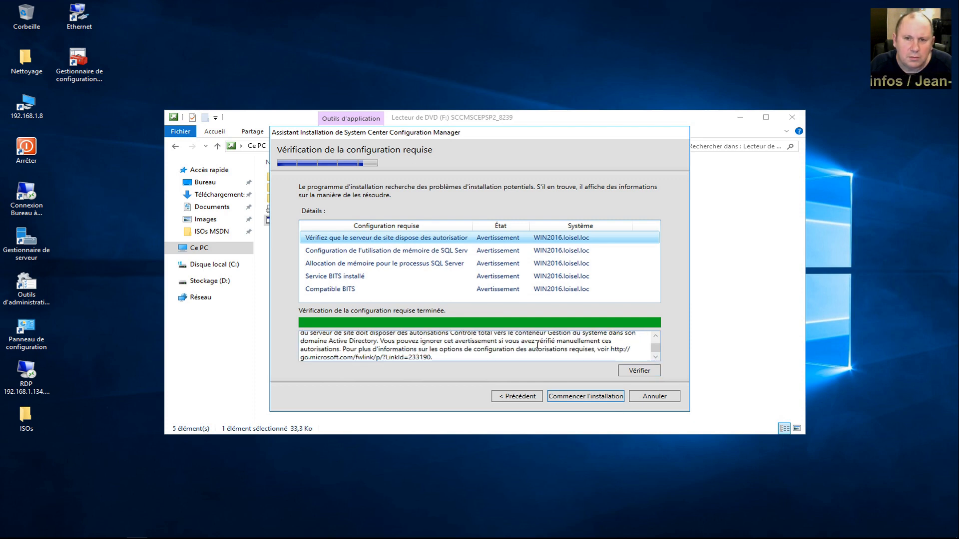
left_click(501, 252)
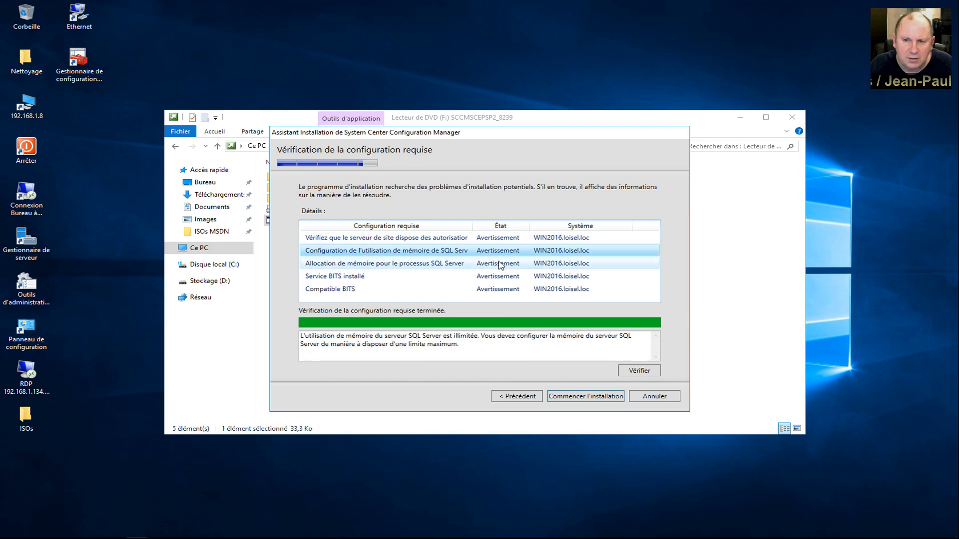
left_click(499, 265)
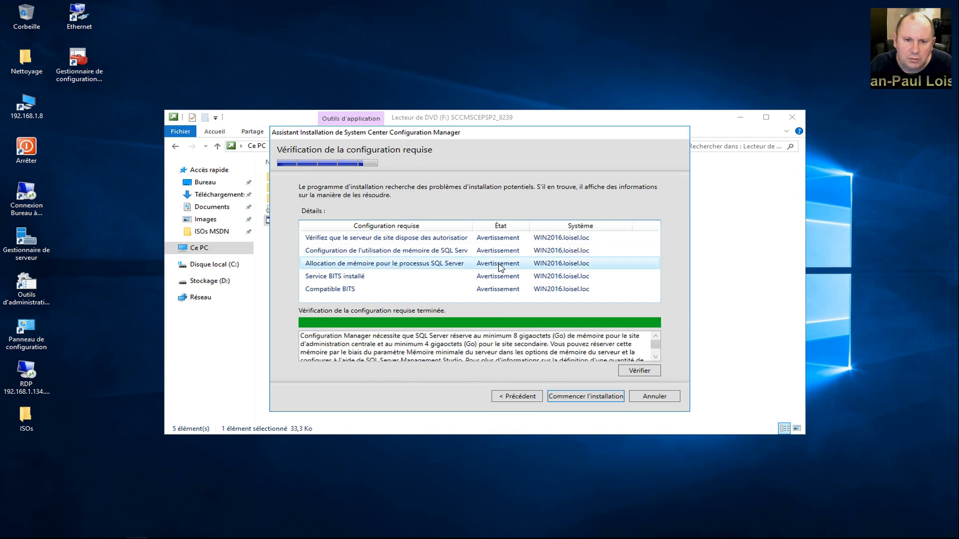
left_click(501, 281)
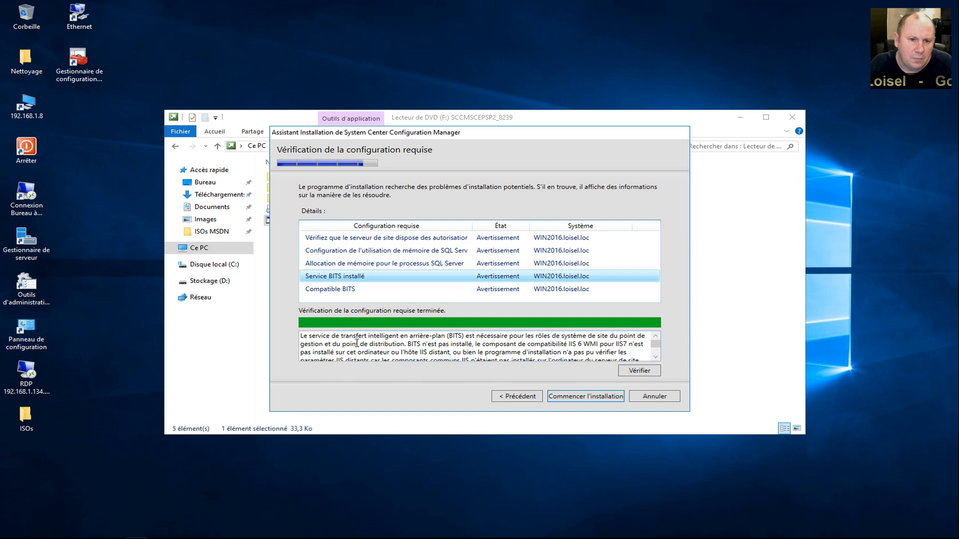
left_click(501, 292)
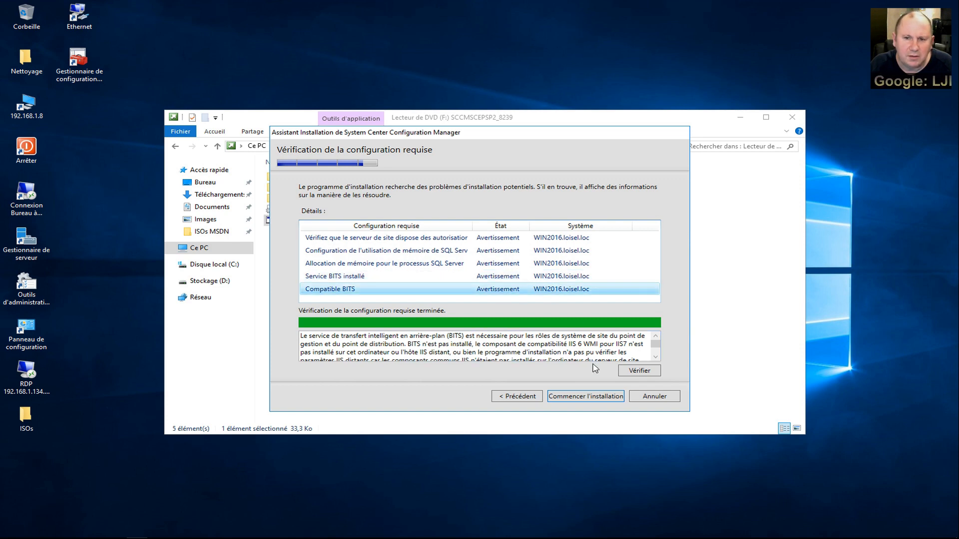
left_click(600, 397)
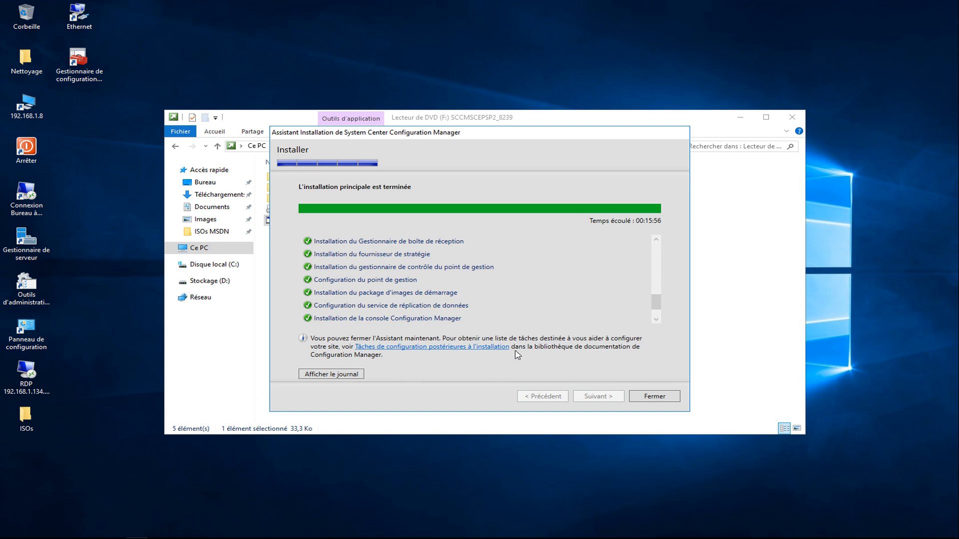
- Open the post-installation configuration tasks link, always using Internet Explorer for it, and skim the site and hierarchy configuration article
left_click(486, 347)
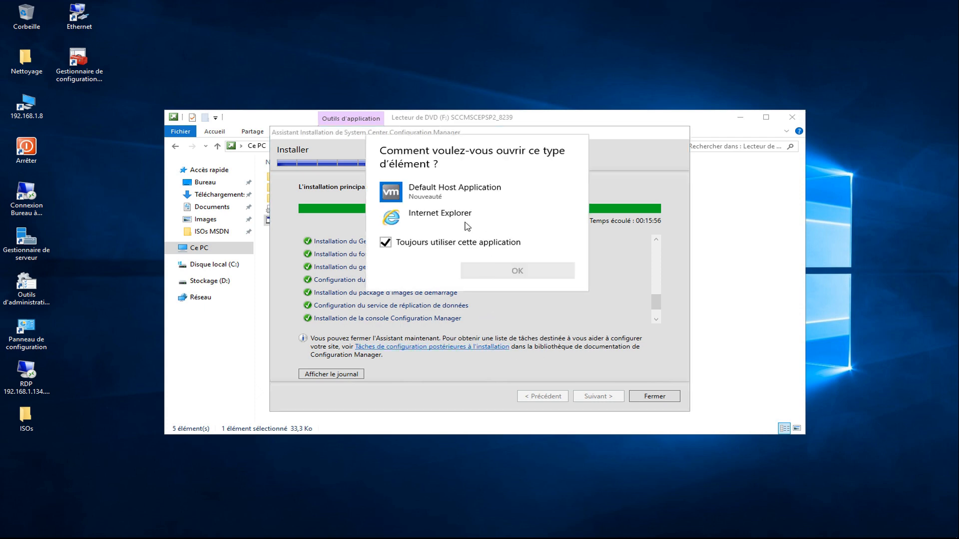
left_click(449, 210)
double_click(450, 212)
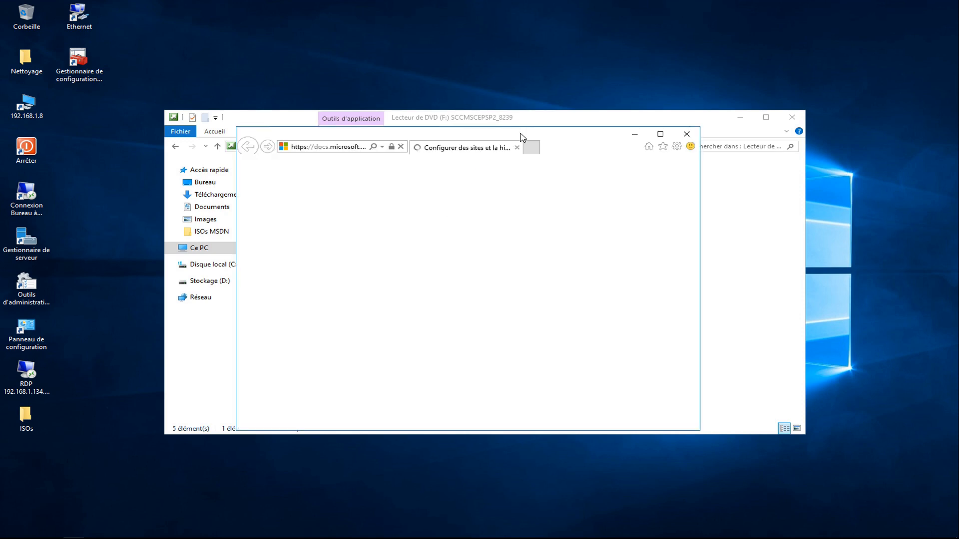
left_click_drag(509, 130, 642, 84)
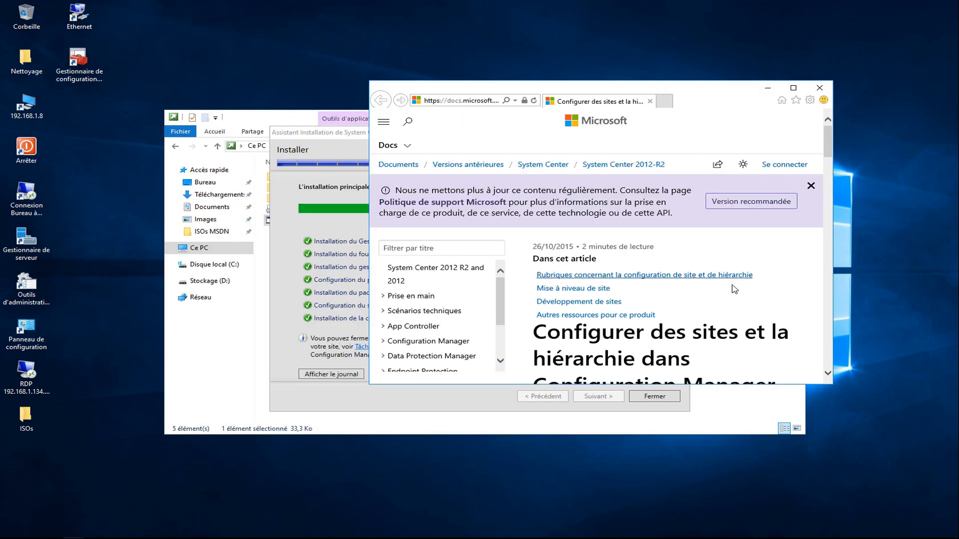
scroll(739, 300, "down", 2)
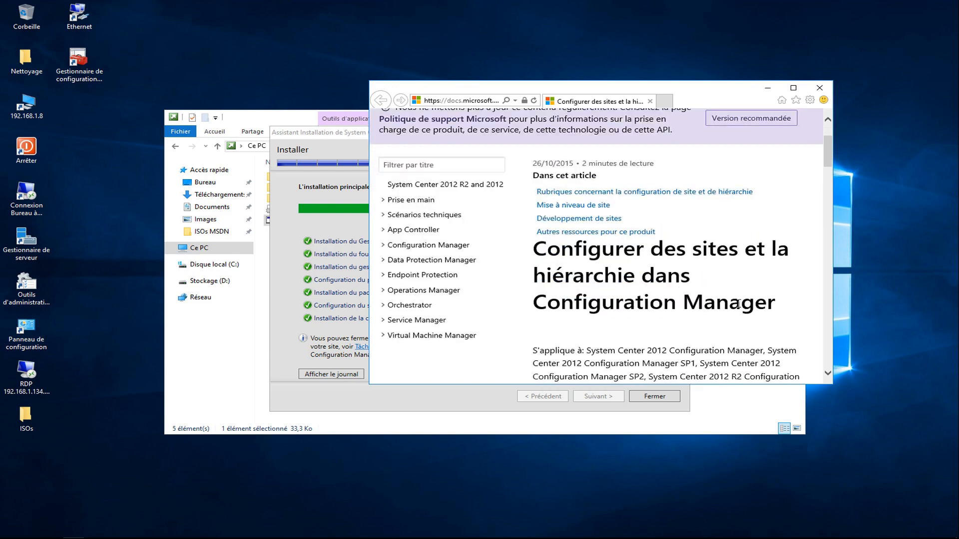
scroll(739, 304, "down", 1)
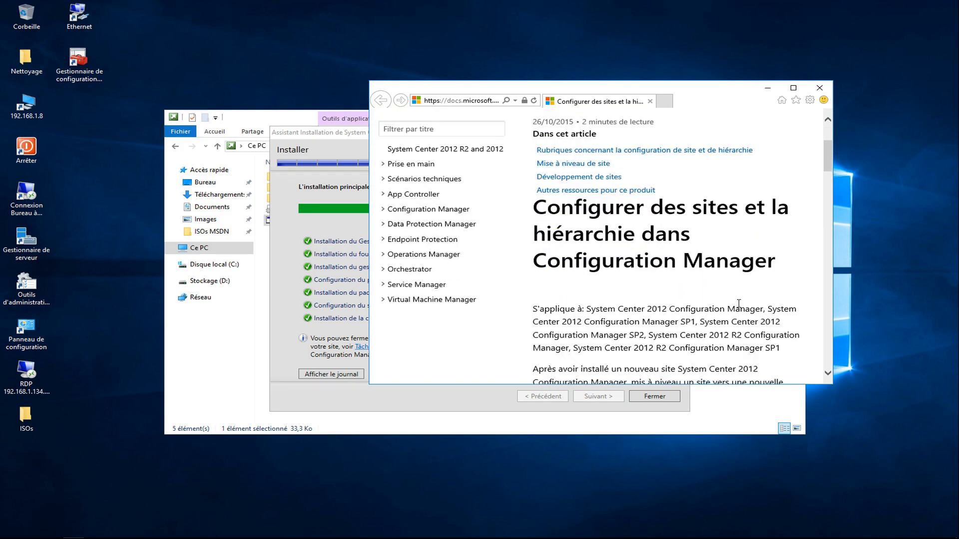
scroll(739, 303, "down", 10)
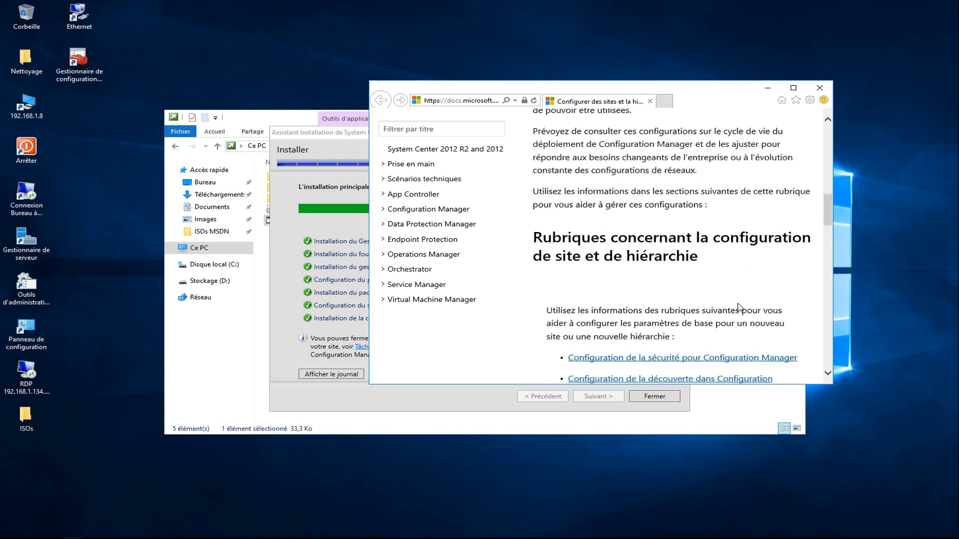
scroll(738, 306, "down", 2)
scroll(740, 308, "up", 14)
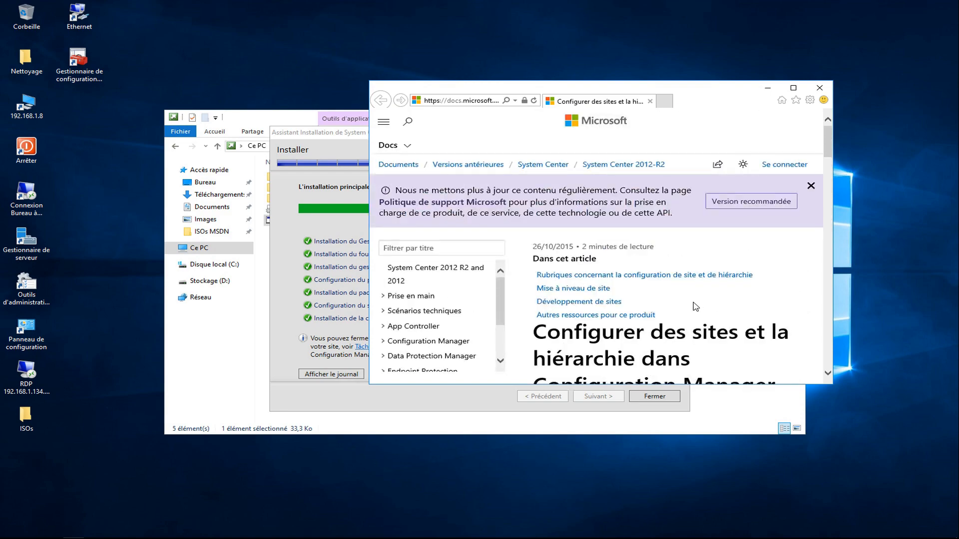
- Copy the documentation page's address and paste it as the target of a new desktop shortcut
left_click(456, 102)
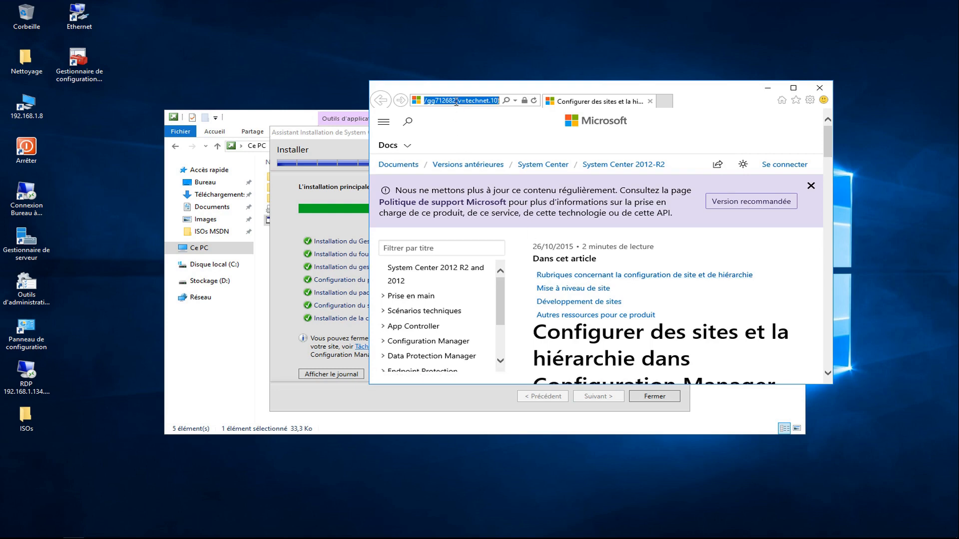
right_click(456, 102)
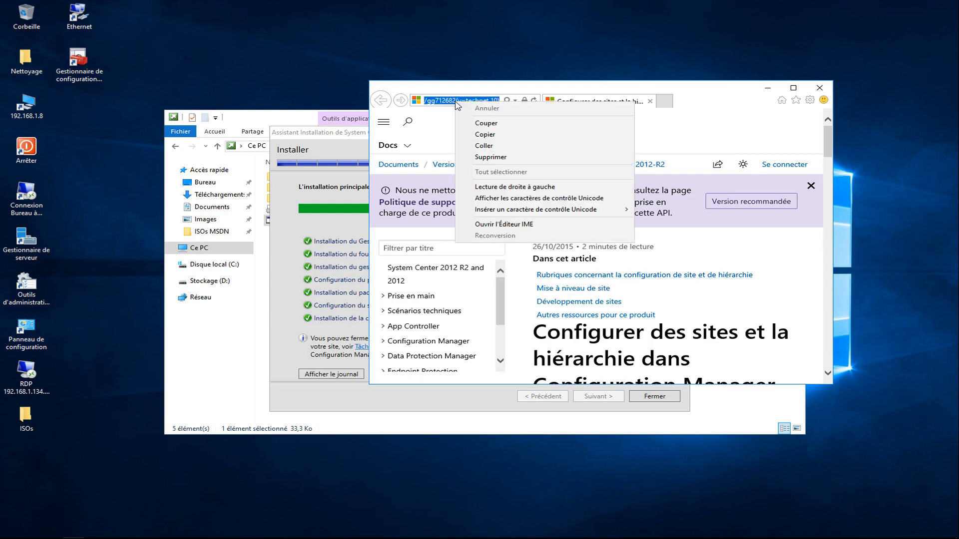
left_click(484, 134)
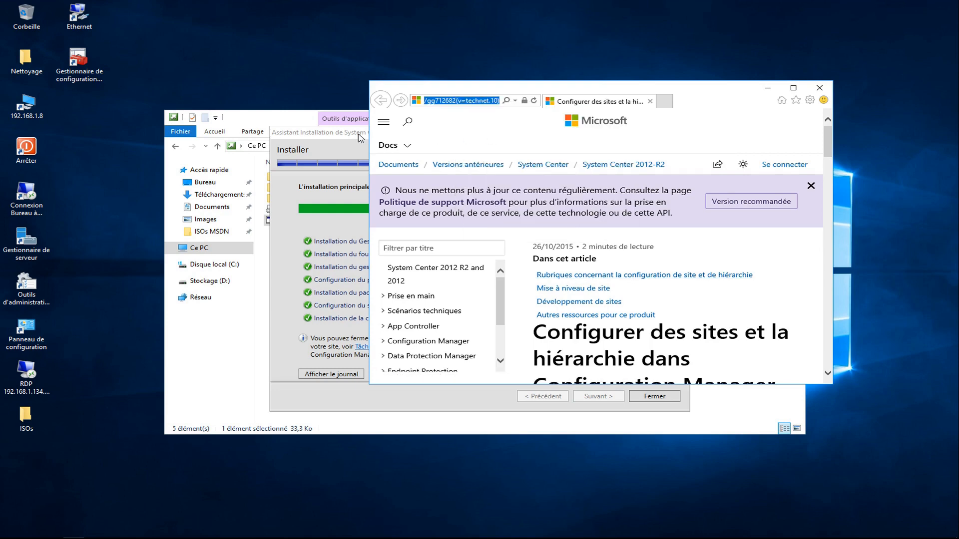
right_click(73, 119)
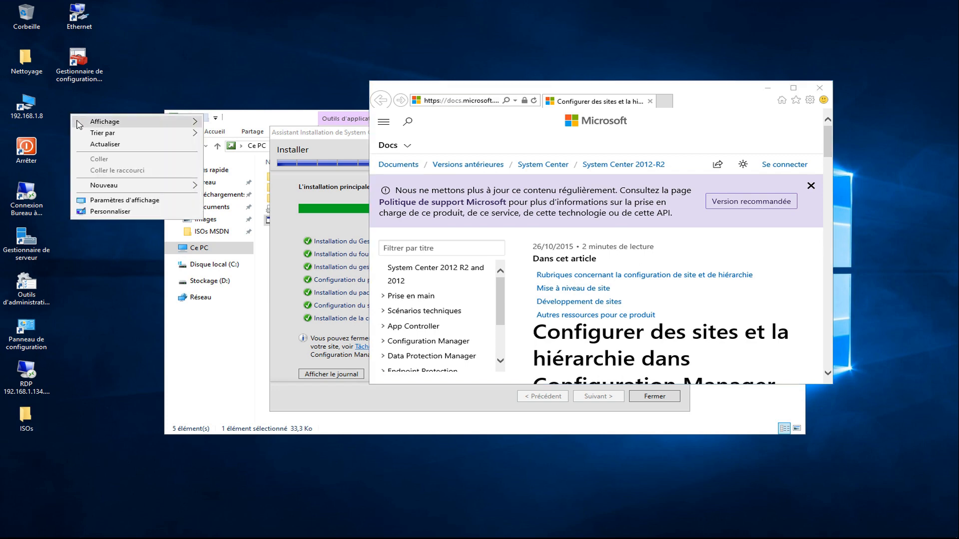
mouse_move(116, 189)
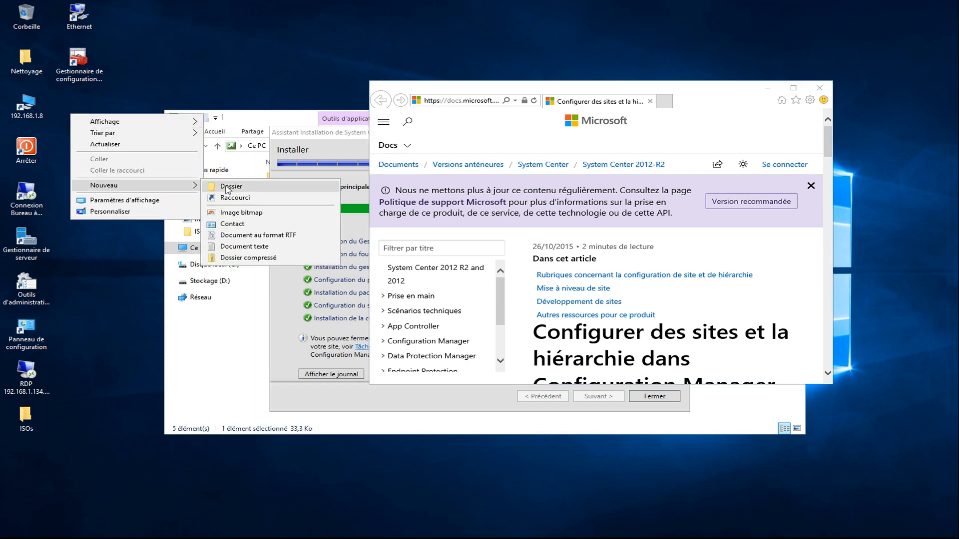
left_click(232, 198)
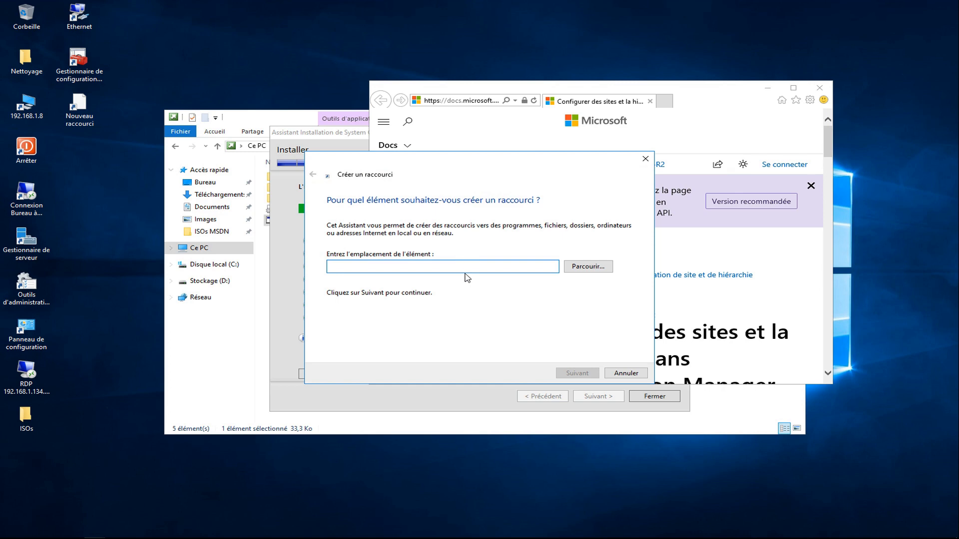
type("https://docs.microsoft.com/en-us/previous-versions/system-center/system-center-2012-R2/gg712682(v=technet.10)")
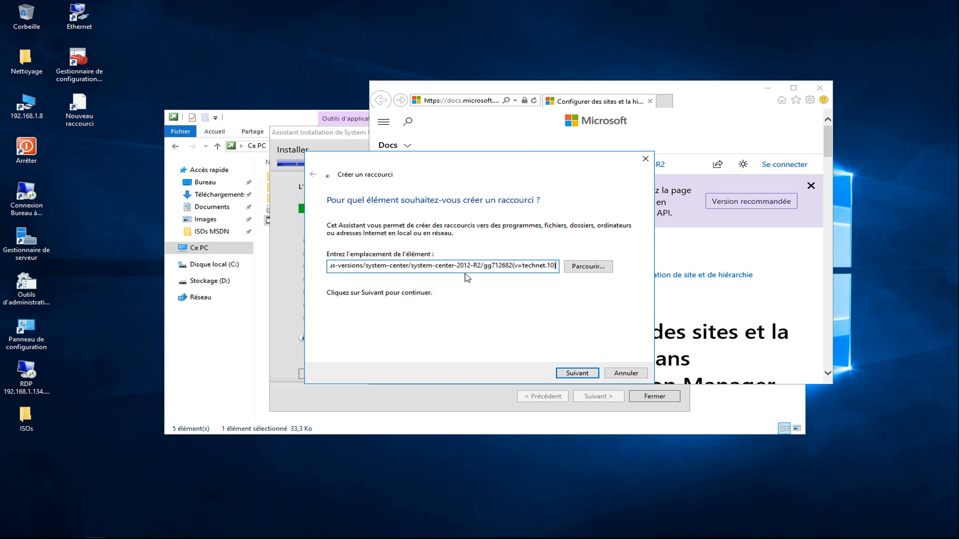
left_click(577, 373)
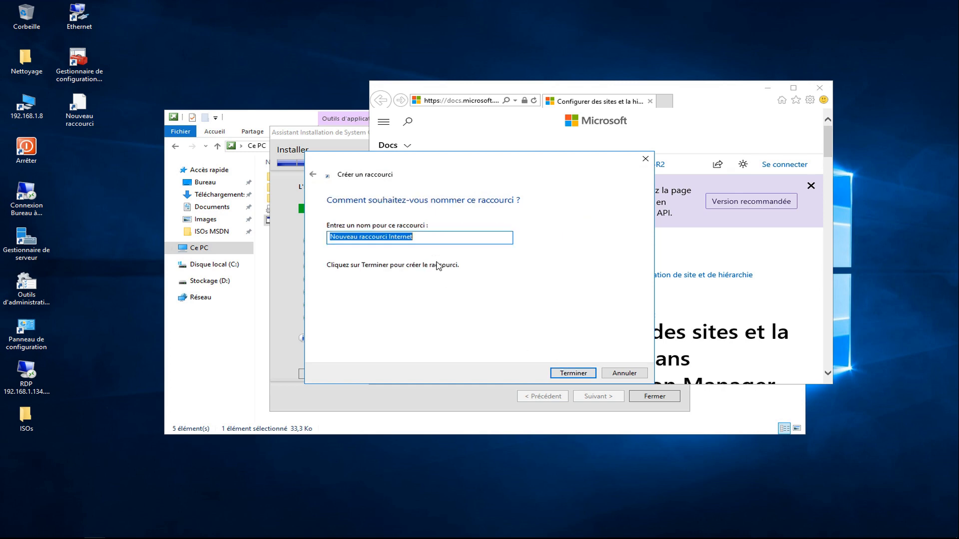
- Name the new shortcut Taches post installation SCCM and finish creating it
type("Taches po")
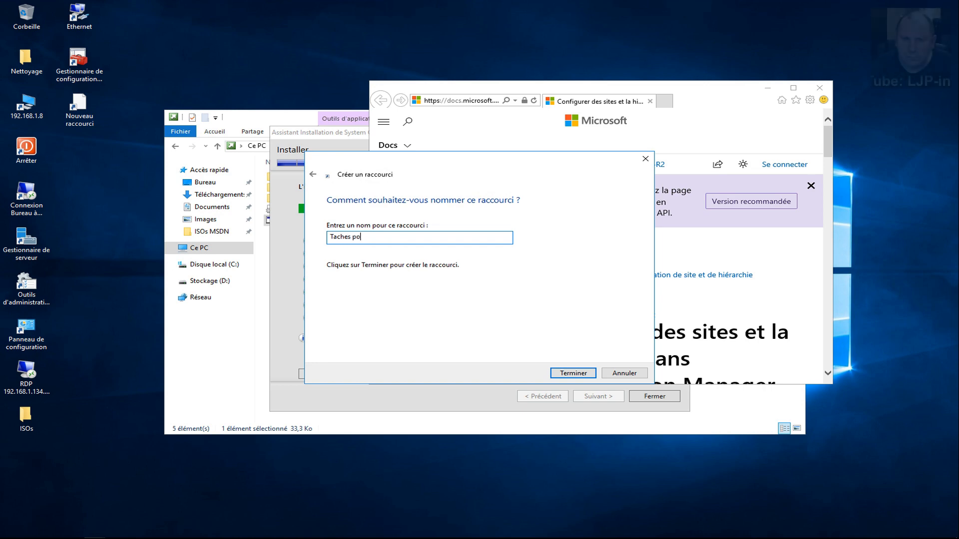
type("st install")
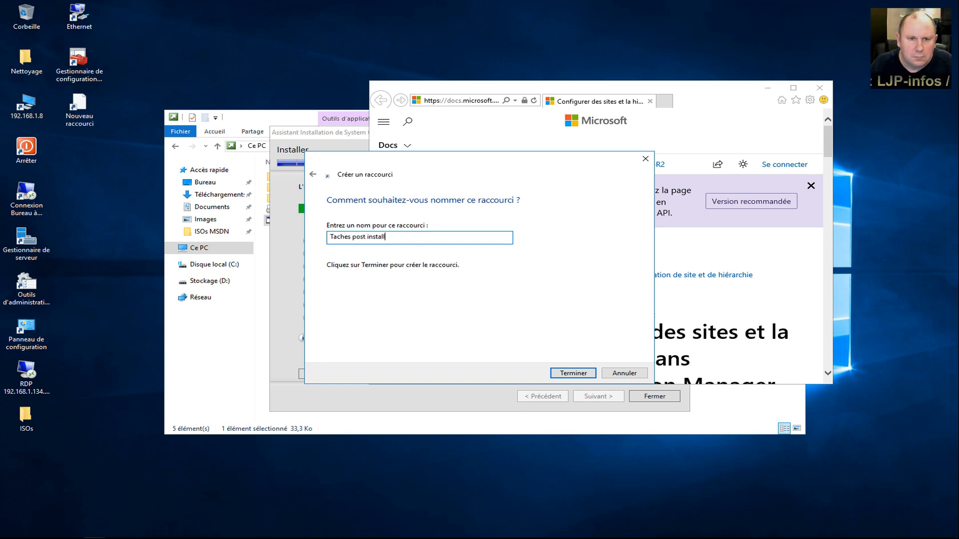
type("ation SC")
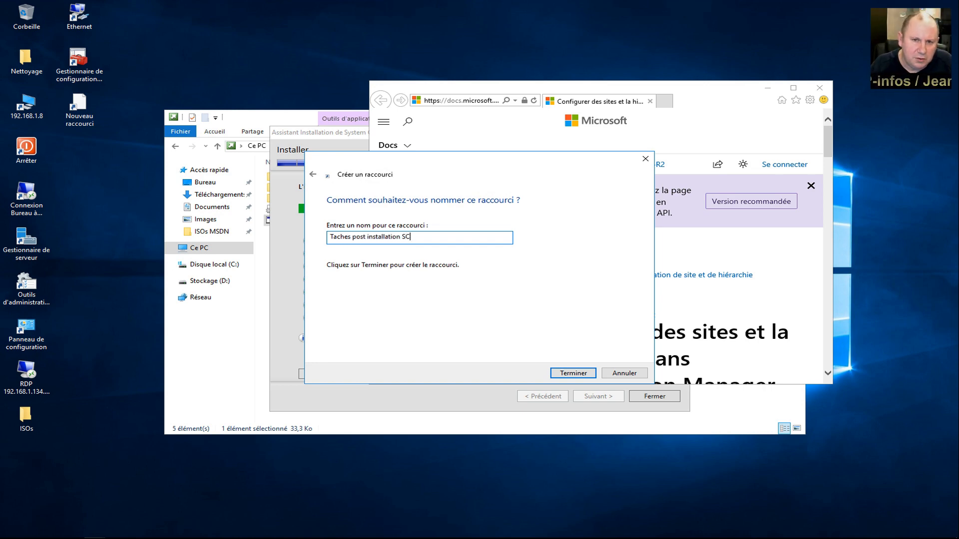
type("CM")
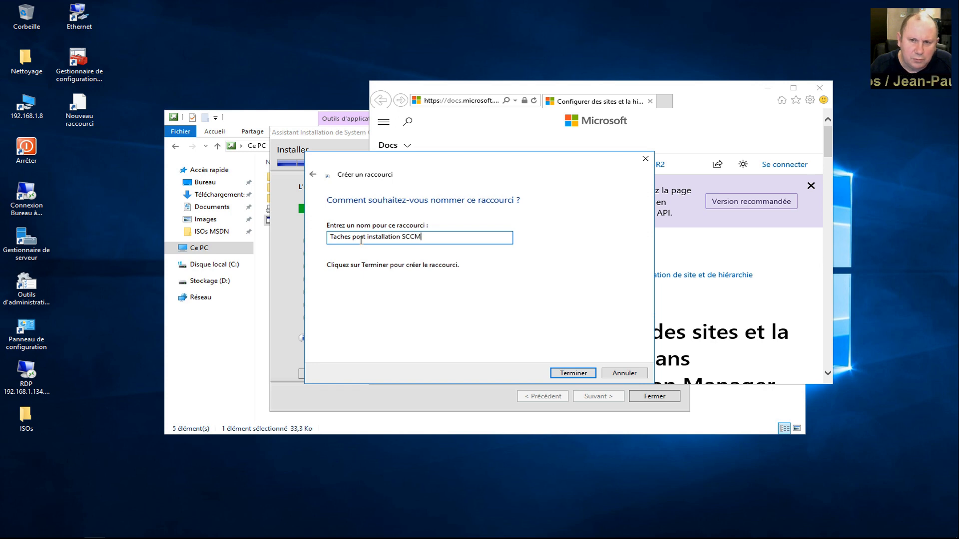
left_click(571, 374)
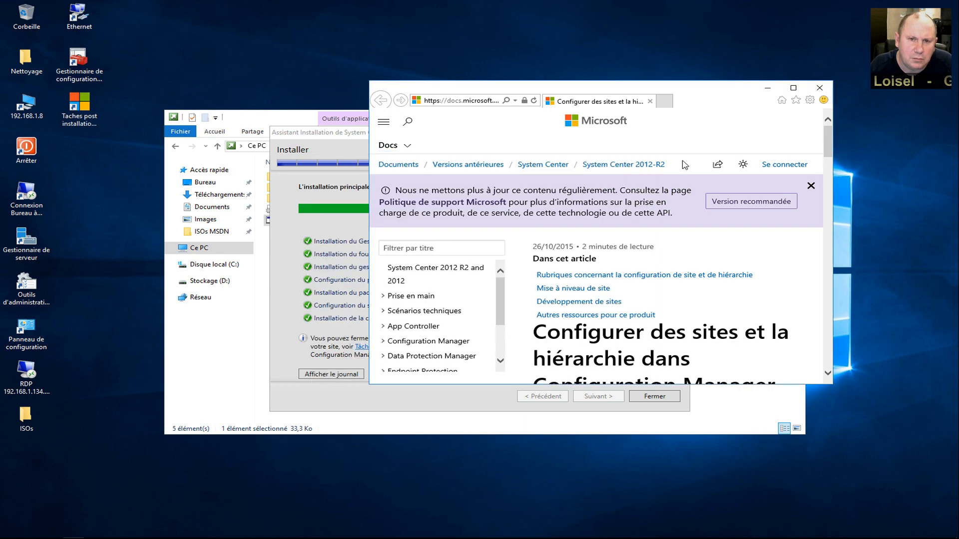
- Close the documentation browser window and exit both the completed installation wizard and the Configuration Manager setup splash screen
left_click(822, 90)
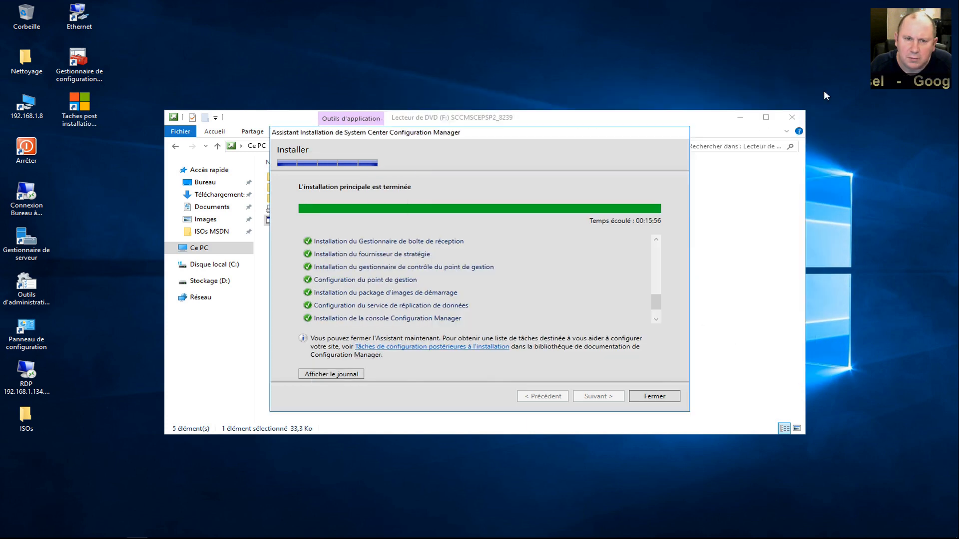
left_click(666, 398)
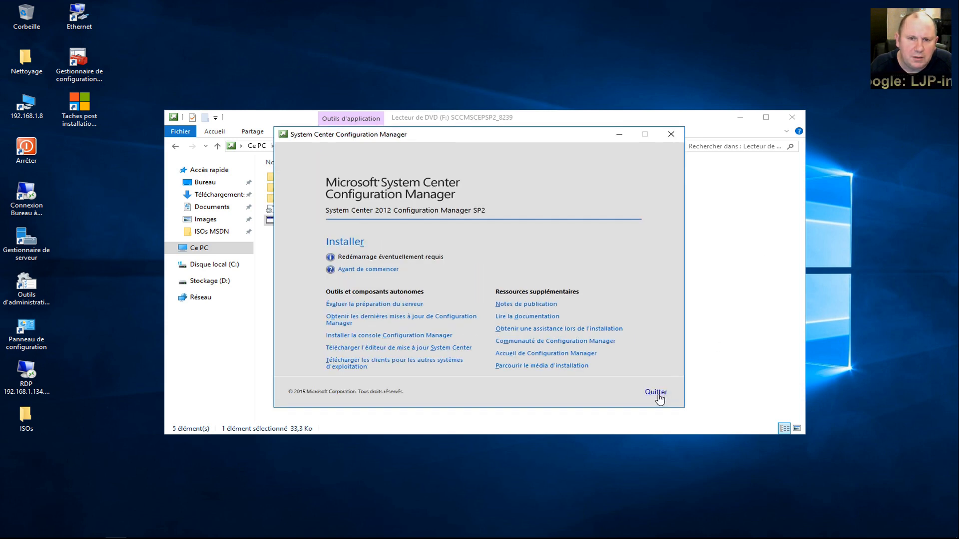
left_click(657, 392)
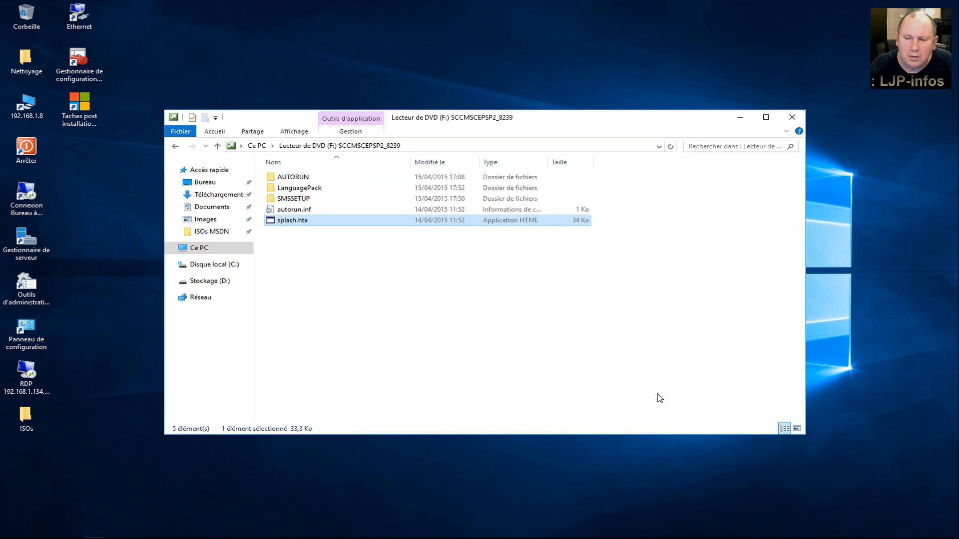
- Close the DVD drive's file window and place a shortcut to Console Configuration Manager from the Microsoft System Center program group on the desktop
left_click(792, 117)
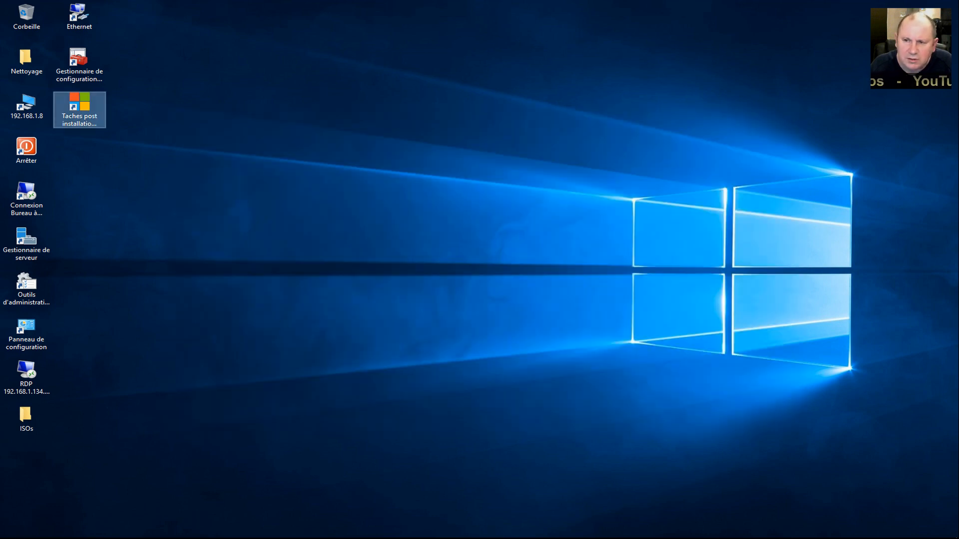
left_click(10, 532)
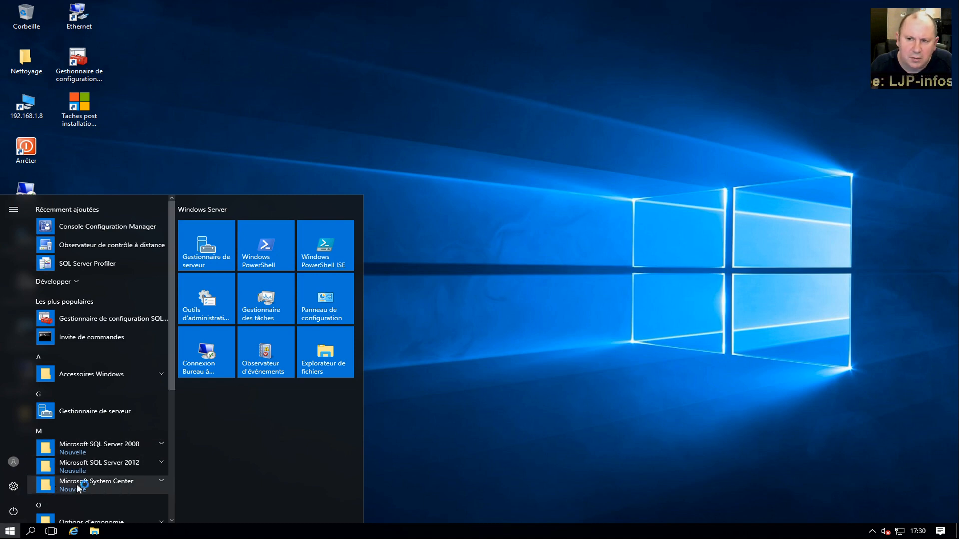
left_click(116, 483)
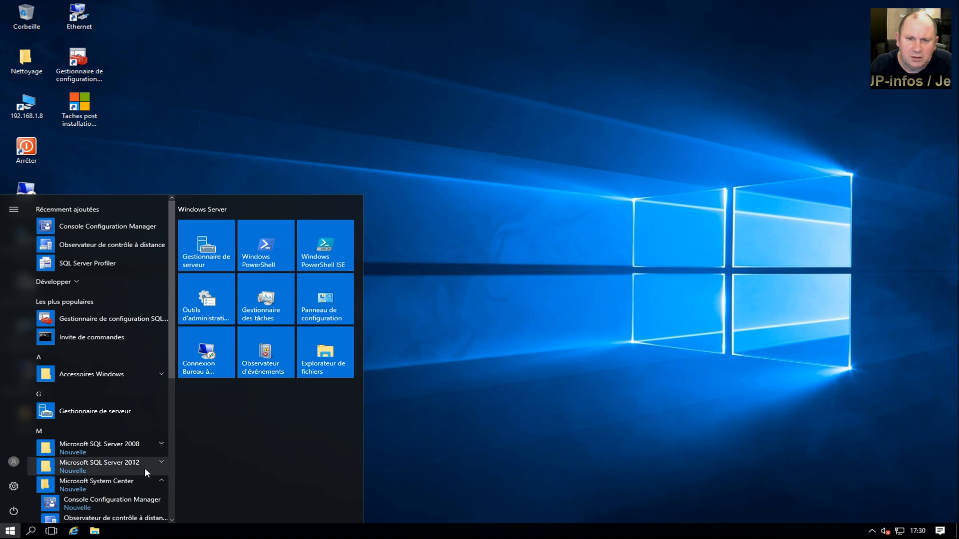
scroll(144, 467, "down", 3)
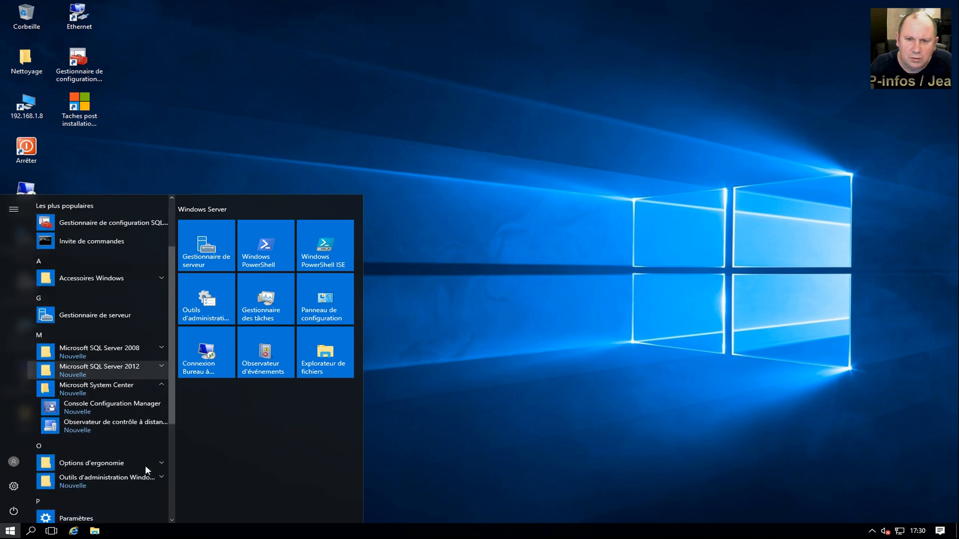
left_click(89, 406)
left_click_drag(87, 402, 125, 201)
left_click_drag(75, 158, 76, 158)
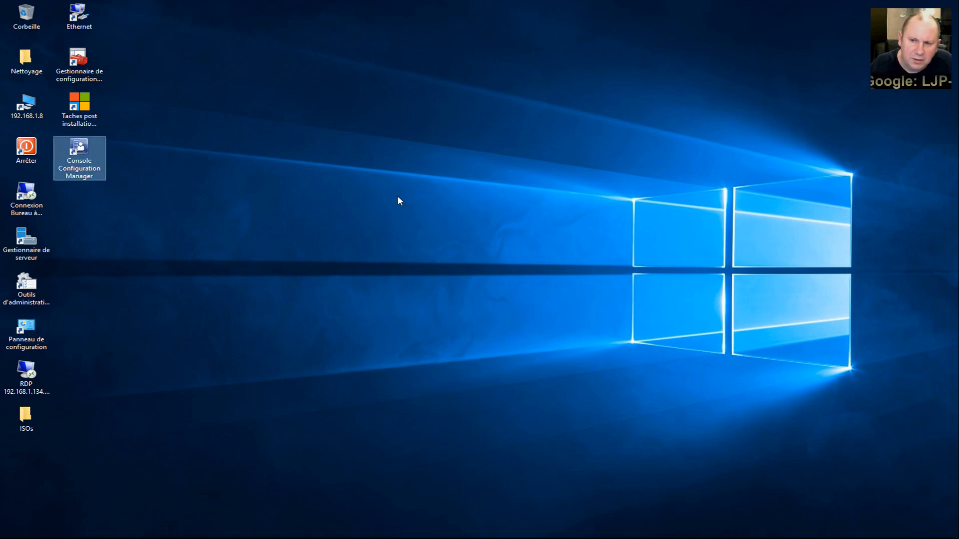
- Launch the Configuration Manager console from its desktop shortcut, restore it to a smaller window and reposition it on the desktop
key("Return")
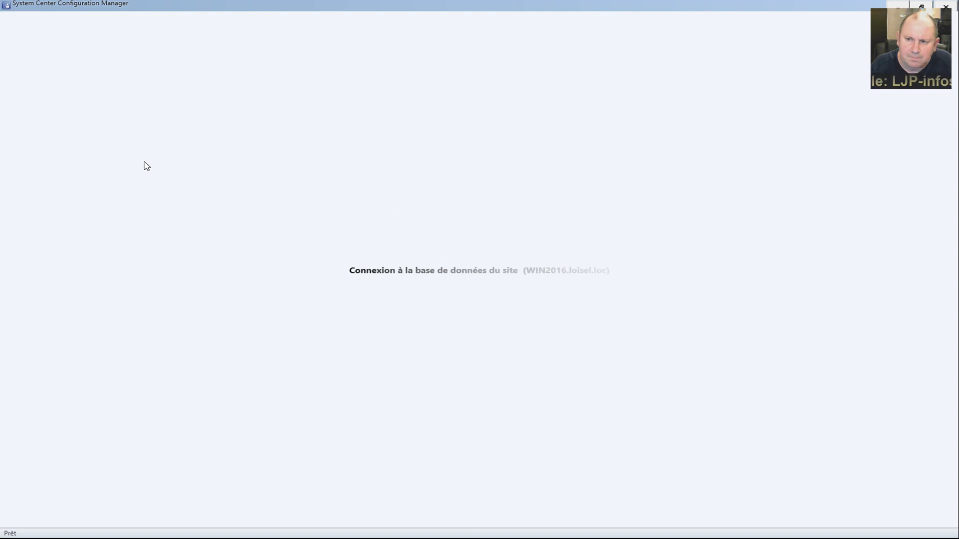
double_click(35, 6)
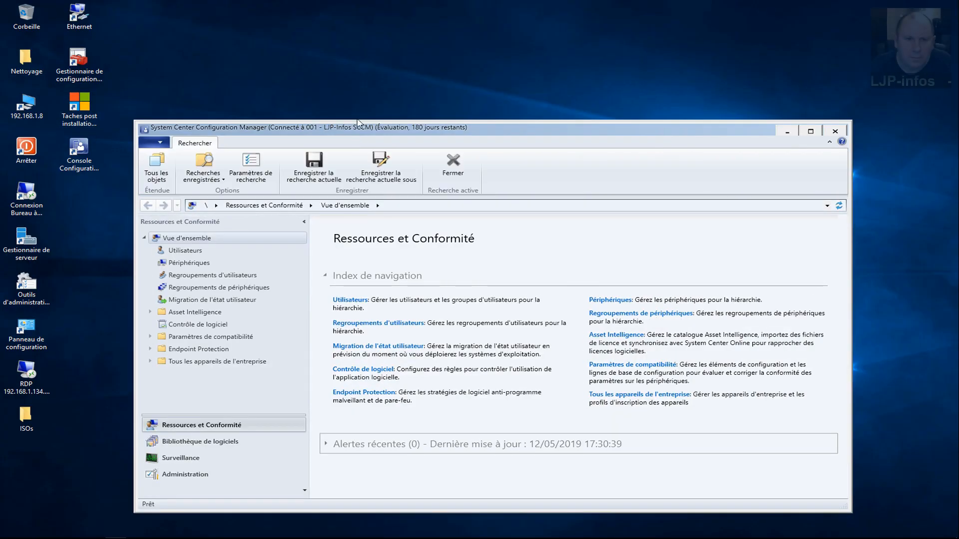
left_click_drag(384, 131, 382, 82)
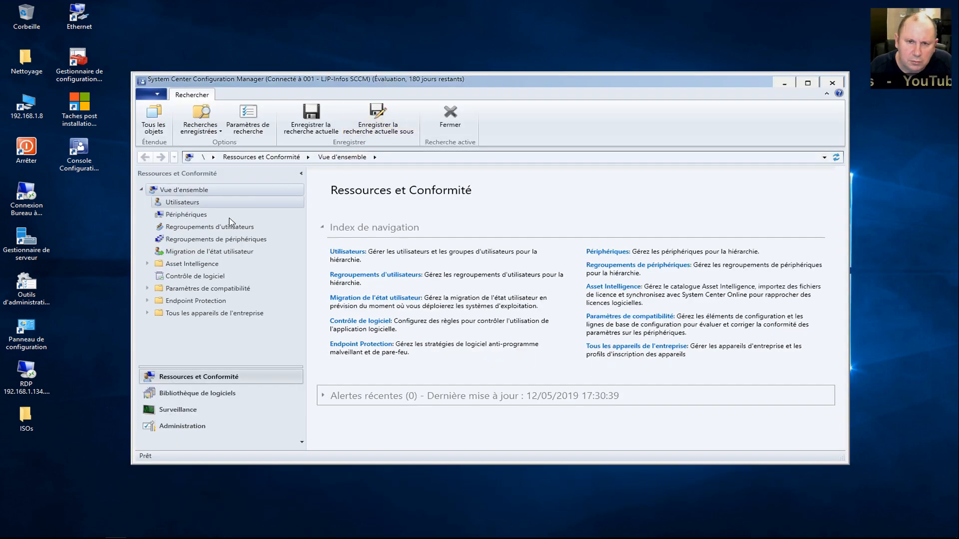
- Go to the client settings (Paramètres client) in the Administration workspace and begin creating custom device client settings
left_click(184, 429)
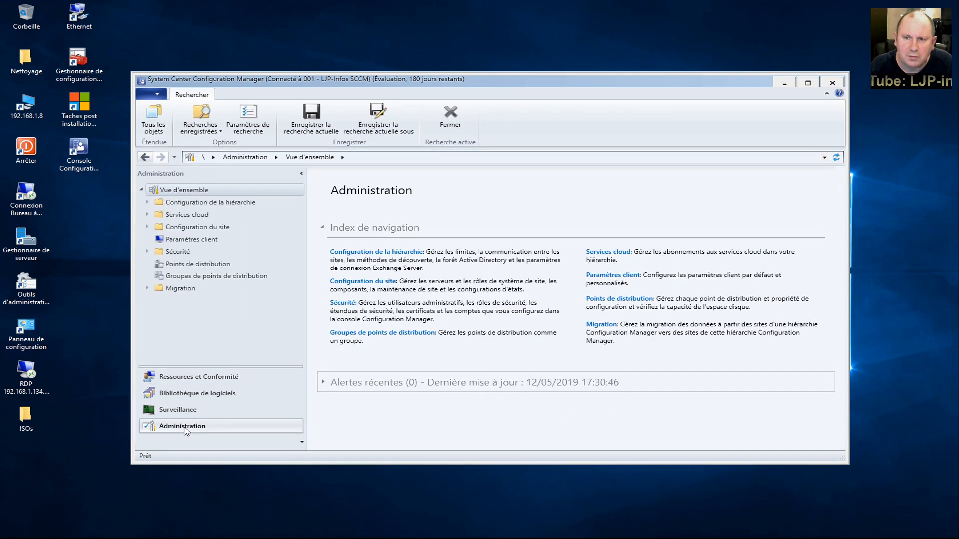
left_click(204, 240)
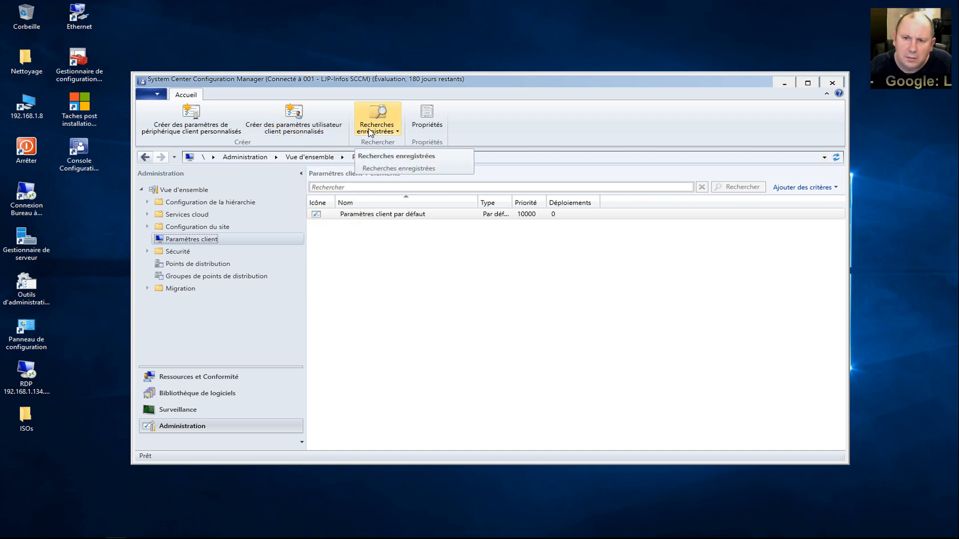
left_click(198, 132)
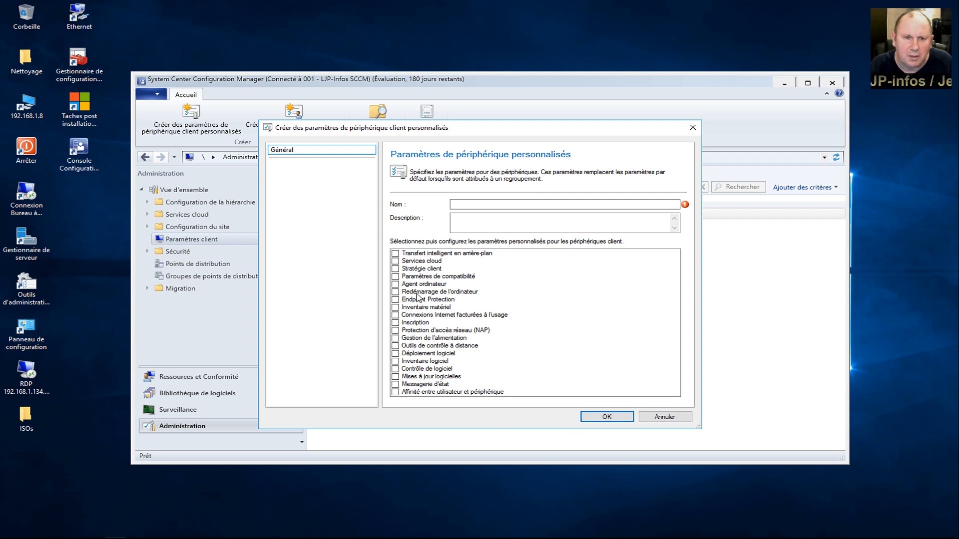
- Enable every category from Transfert intelligent en arrière-plan to Affinité entre utilisateur et périphérique, and save the custom device settings as "Tout faire..."
left_click(395, 253)
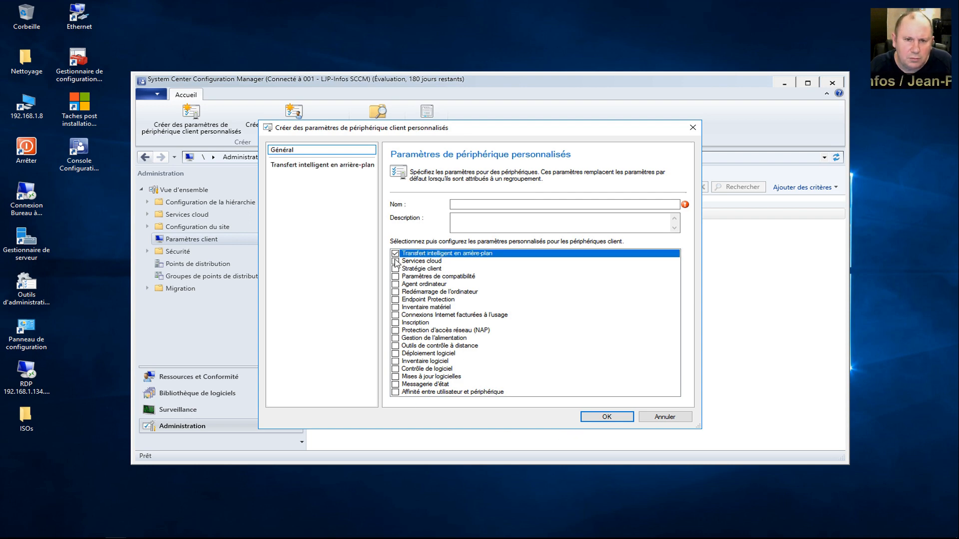
left_click(394, 260)
left_click(395, 269)
left_click(395, 276)
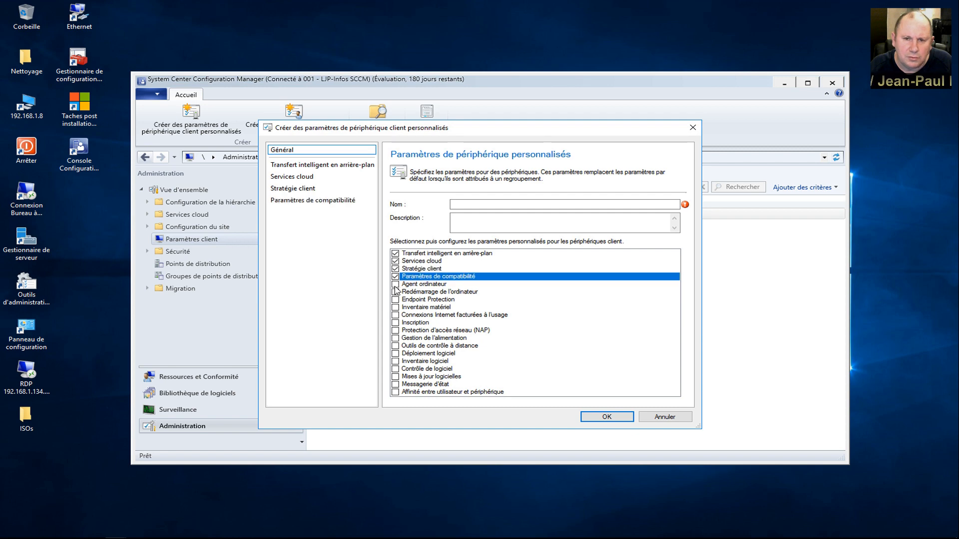
left_click(395, 285)
left_click(395, 292)
left_click(395, 300)
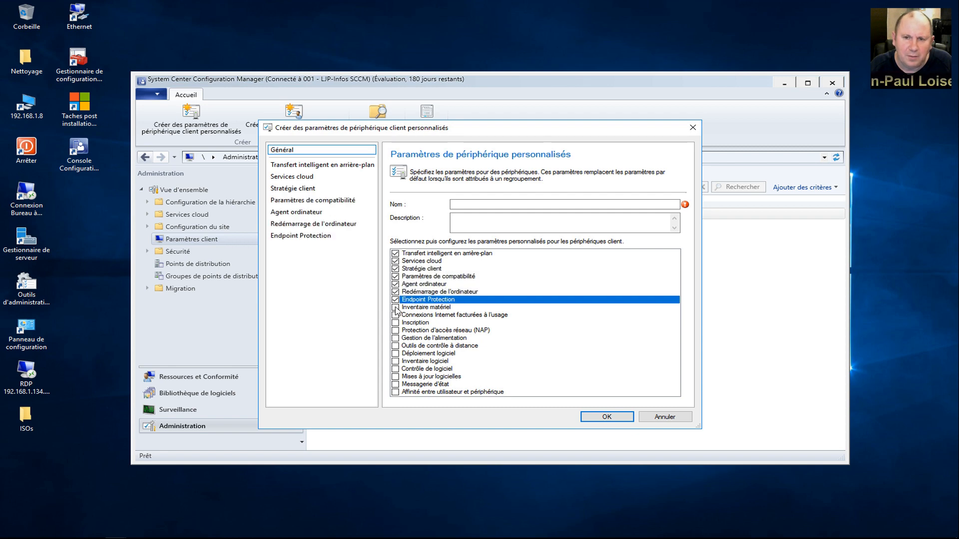
left_click(395, 307)
left_click(395, 315)
left_click(395, 323)
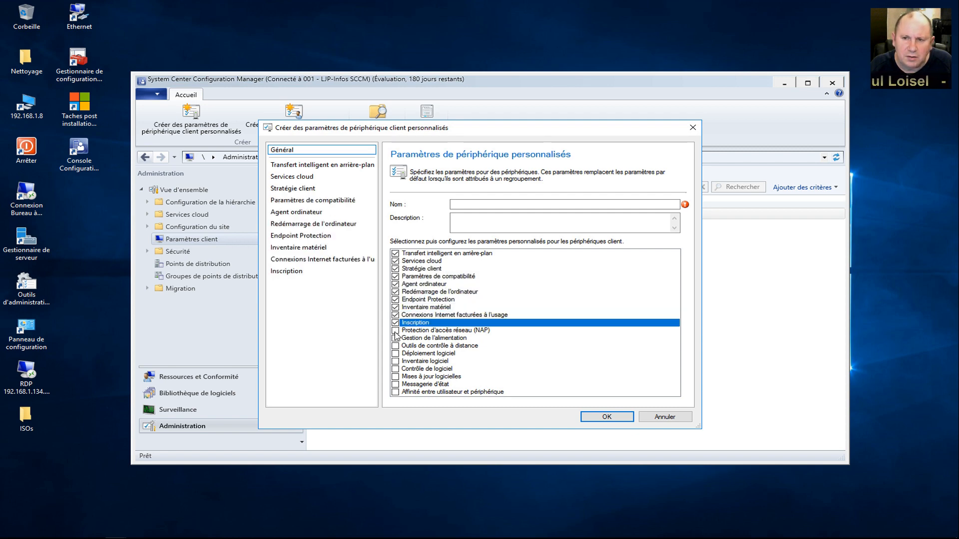
left_click(395, 330)
left_click(395, 338)
left_click(395, 345)
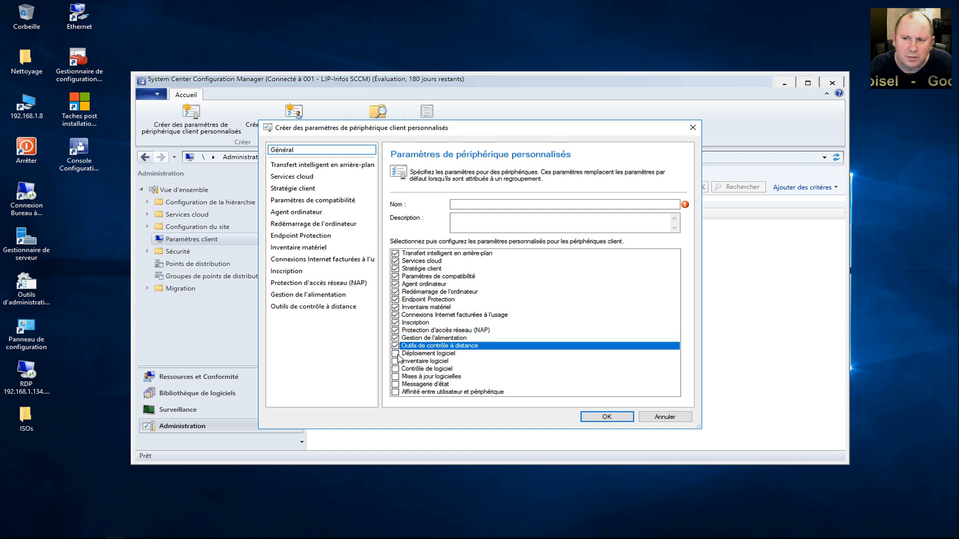
left_click(395, 353)
left_click(395, 361)
left_click(395, 368)
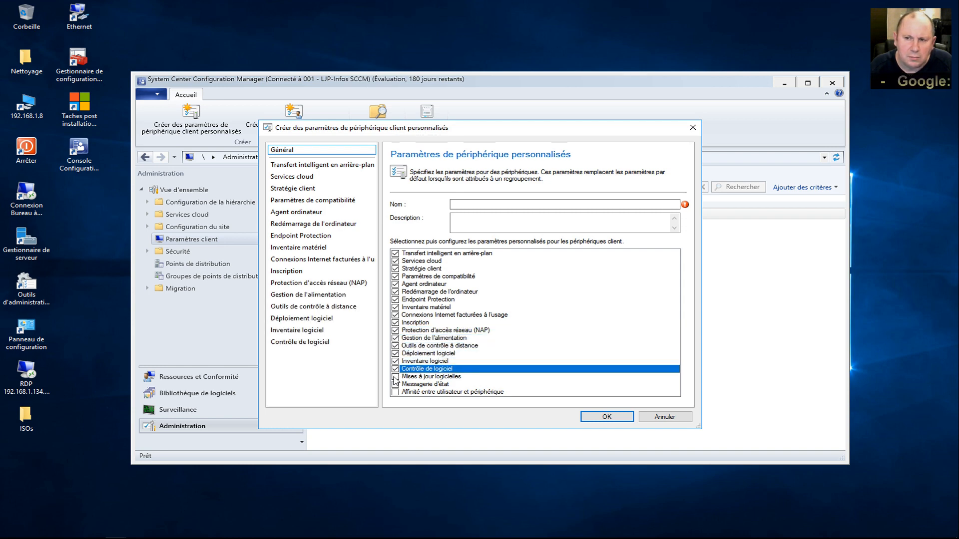
left_click(395, 377)
left_click(395, 384)
left_click(395, 392)
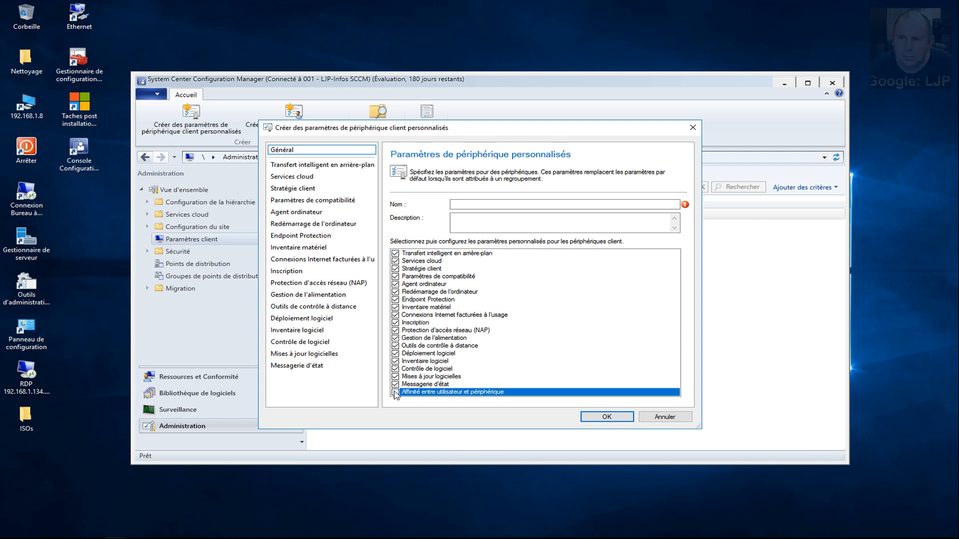
left_click(513, 204)
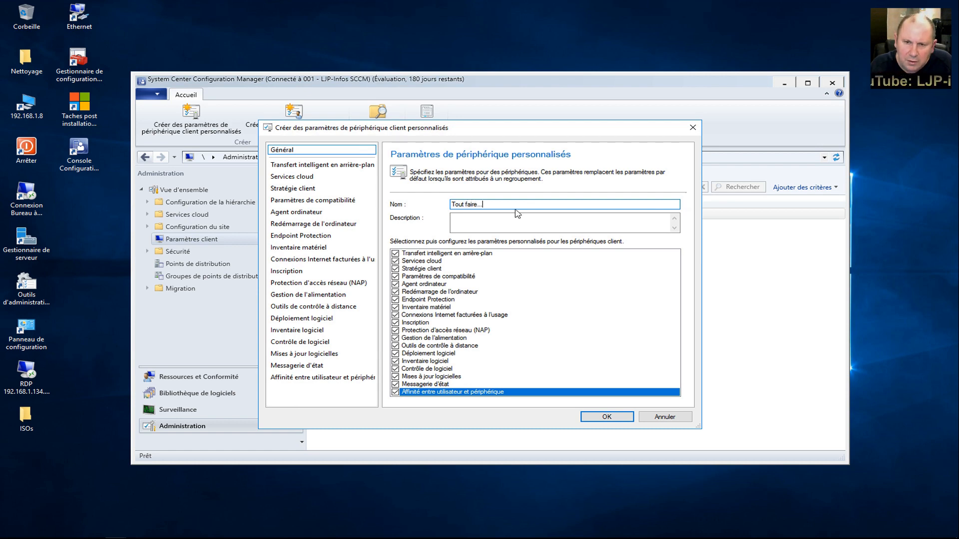
left_click(606, 416)
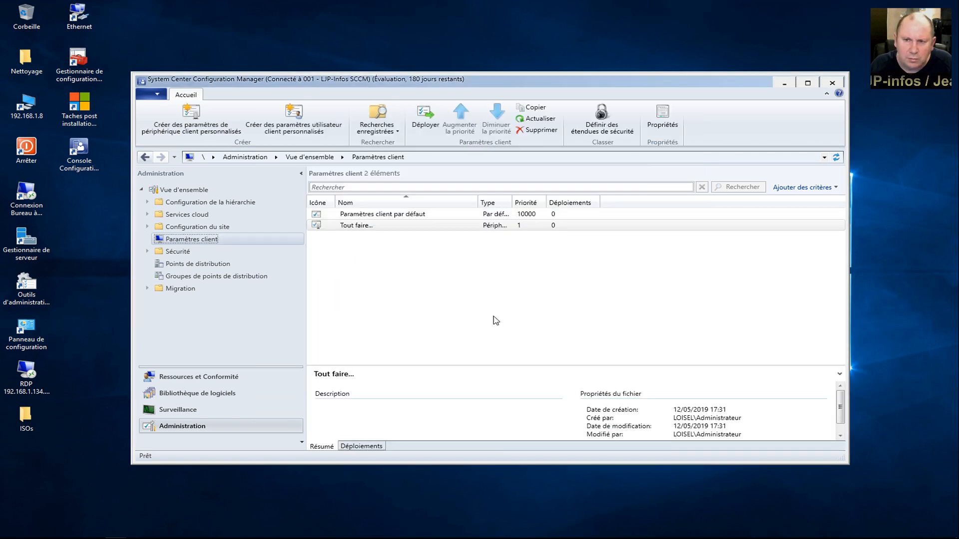
- Review the summary and deployments of the "Tout faire..." client settings and close the Configuration Manager console
left_click(377, 229)
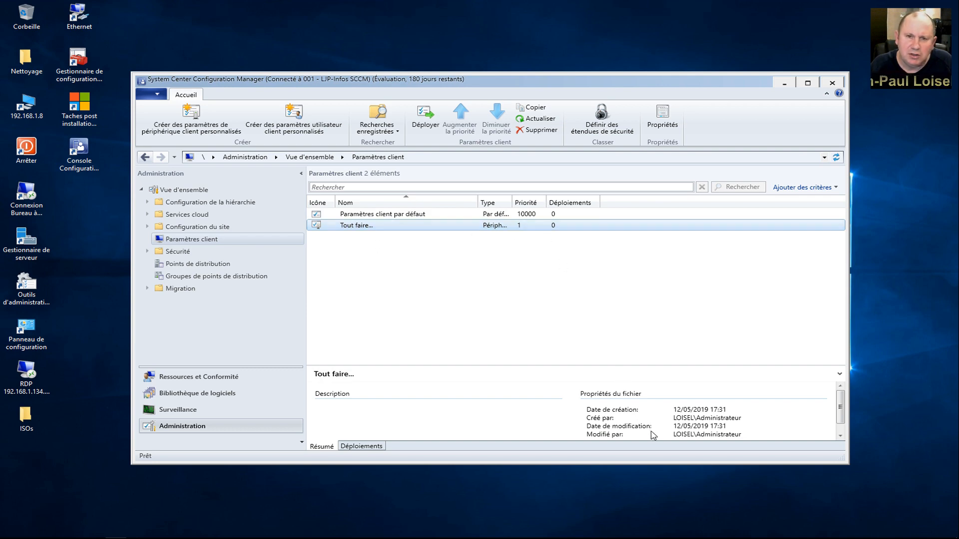
left_click_drag(837, 414, 831, 369)
left_click(357, 446)
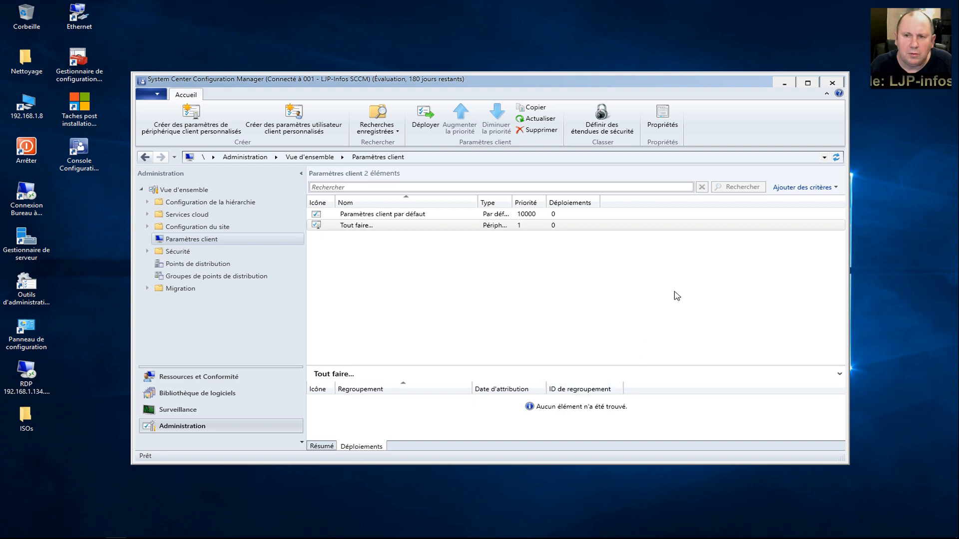
left_click(832, 83)
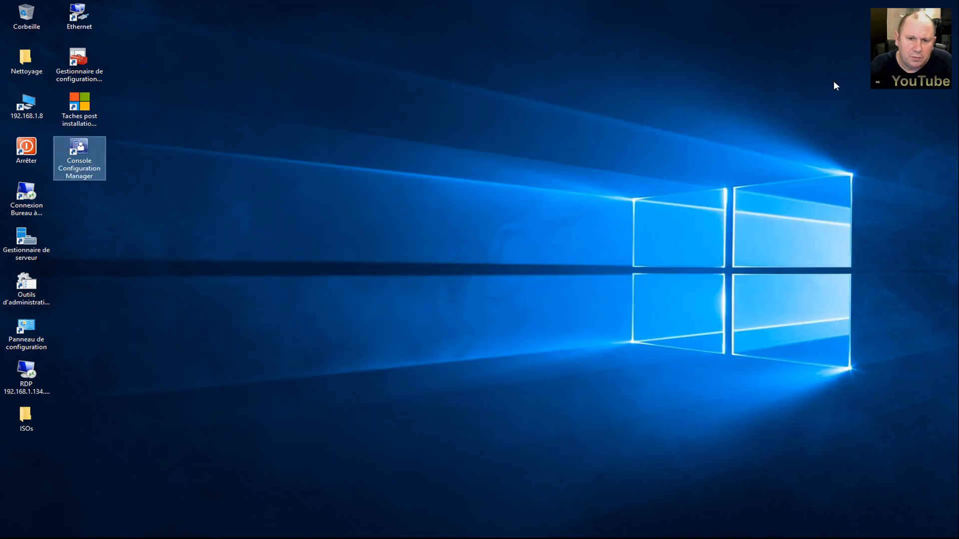